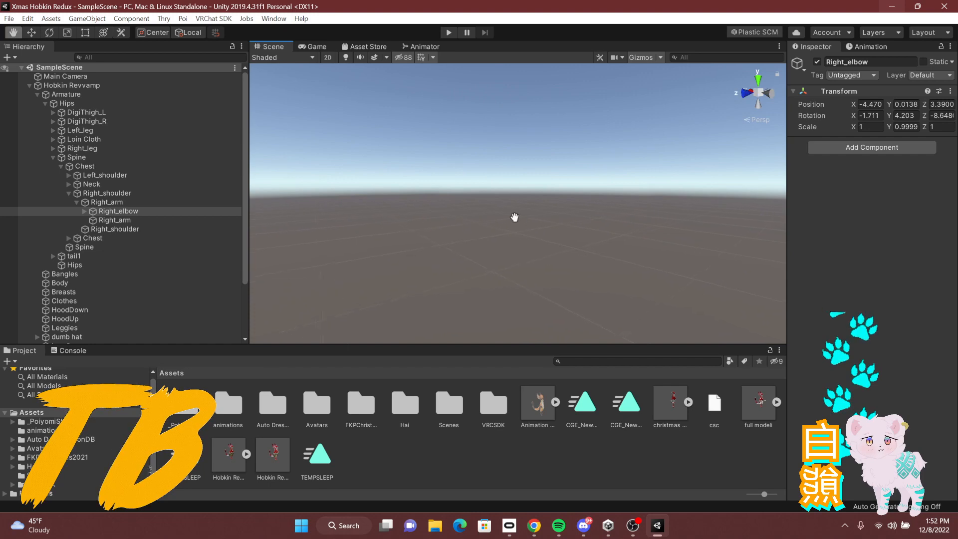
# Step: Inspect the dressed avatar's right arm and candy canes from several angles
pyautogui.moveTo(514, 217); pyautogui.dragTo(468, 214, button='middle')
pyautogui.moveTo(468, 214); pyautogui.dragTo(618, 202, button='right')
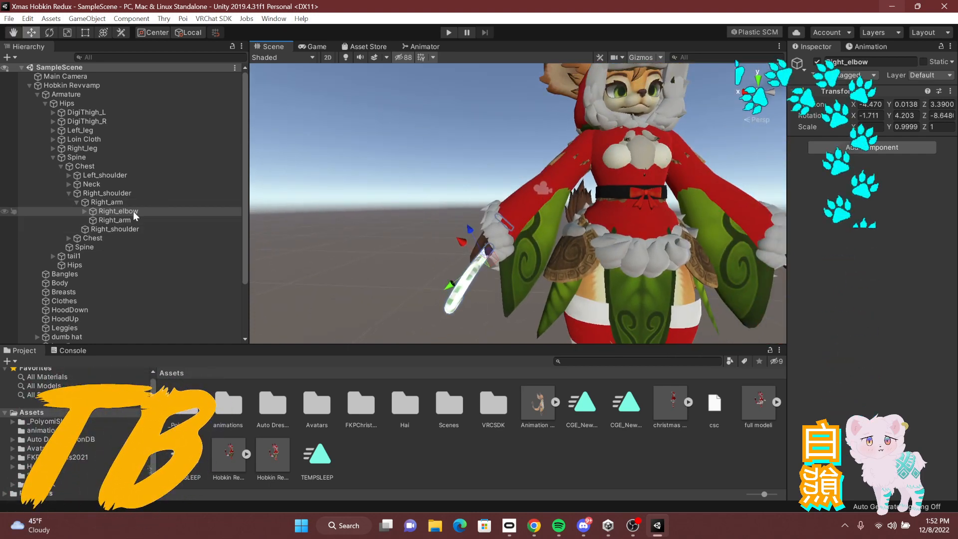
pyautogui.moveTo(618, 165); pyautogui.dragTo(631, 154, button='right')
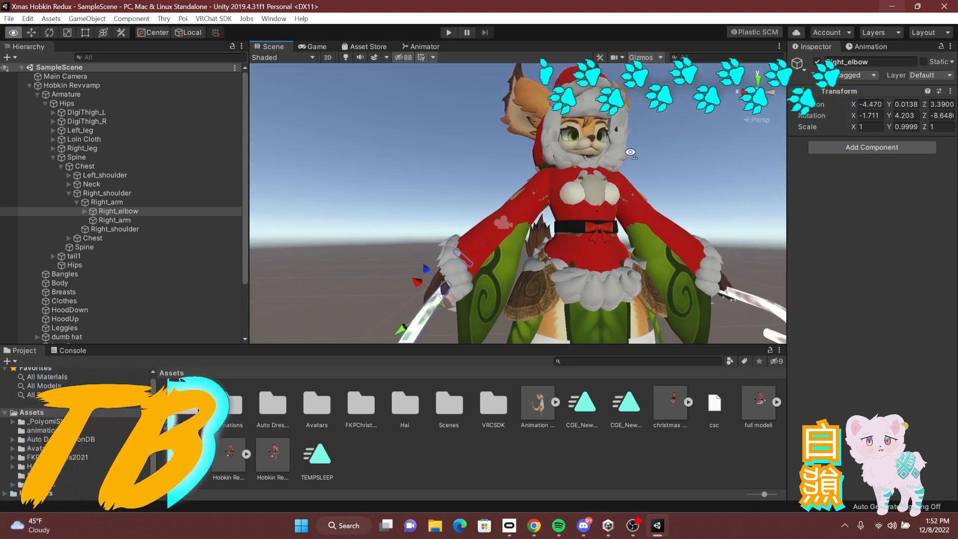
pyautogui.moveTo(397, 328); pyautogui.dragTo(512, 284, button='right')
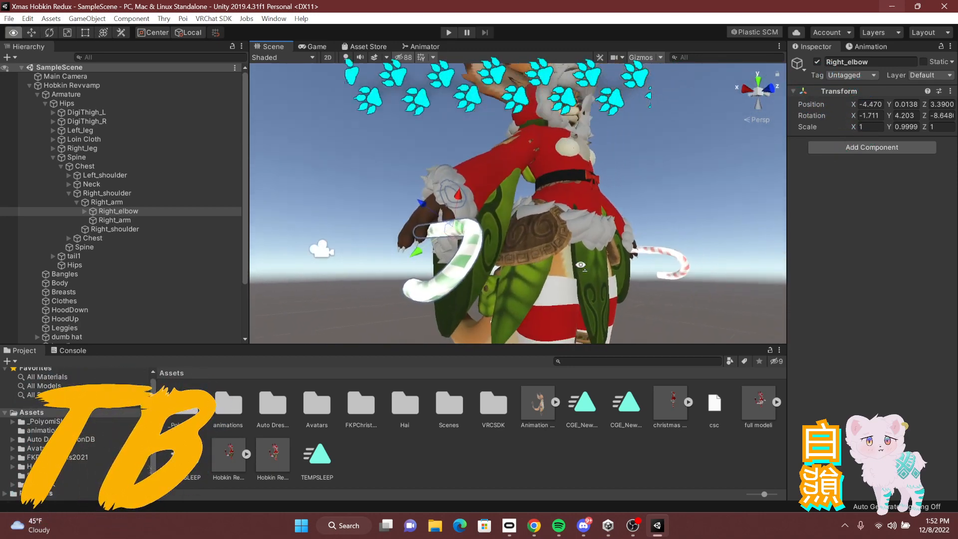
pyautogui.moveTo(511, 284); pyautogui.dragTo(599, 260, button='middle')
pyautogui.moveTo(598, 260); pyautogui.dragTo(462, 257, button='right')
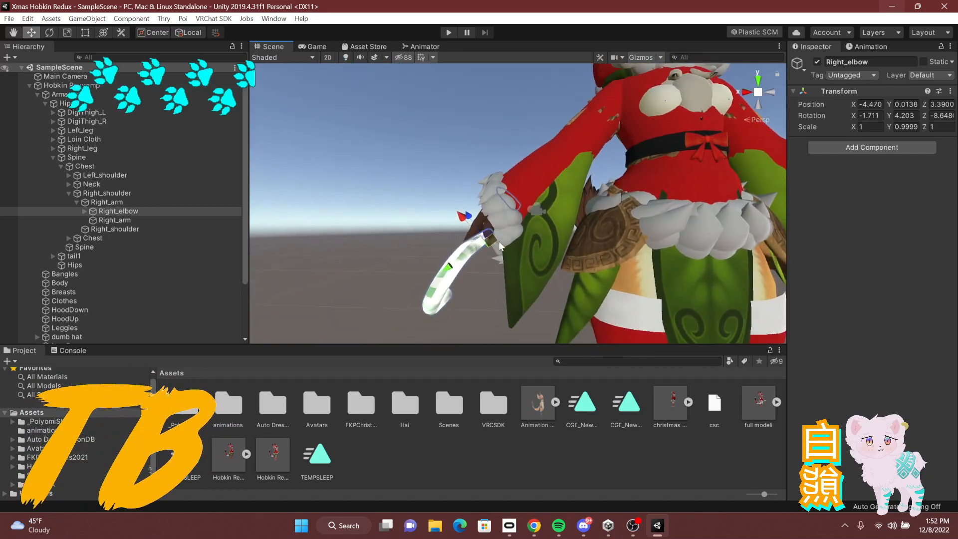
# Step: Examine the Right_shoulder and Right_arm bones in the armature and view the whole dressed avatar
pyautogui.click(111, 202)
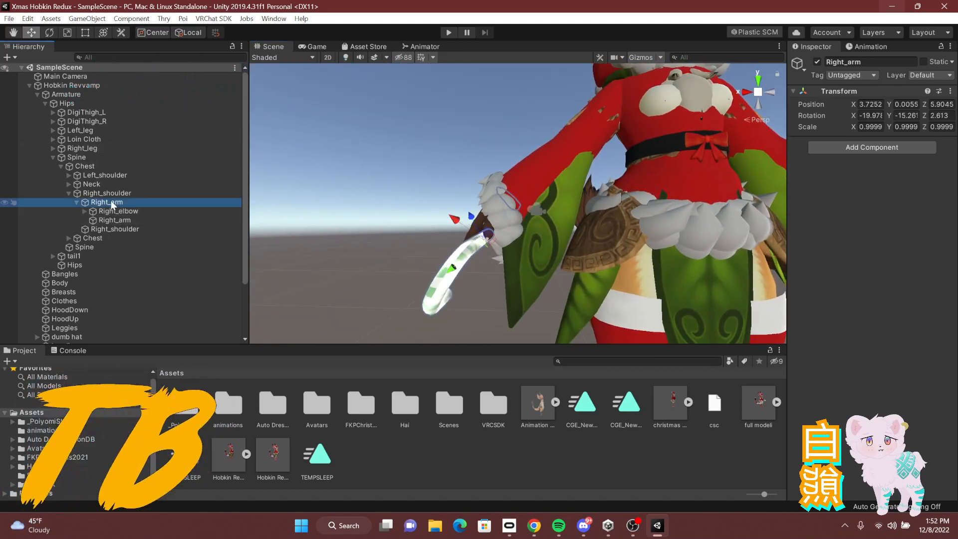
pyautogui.click(113, 184)
pyautogui.click(121, 195)
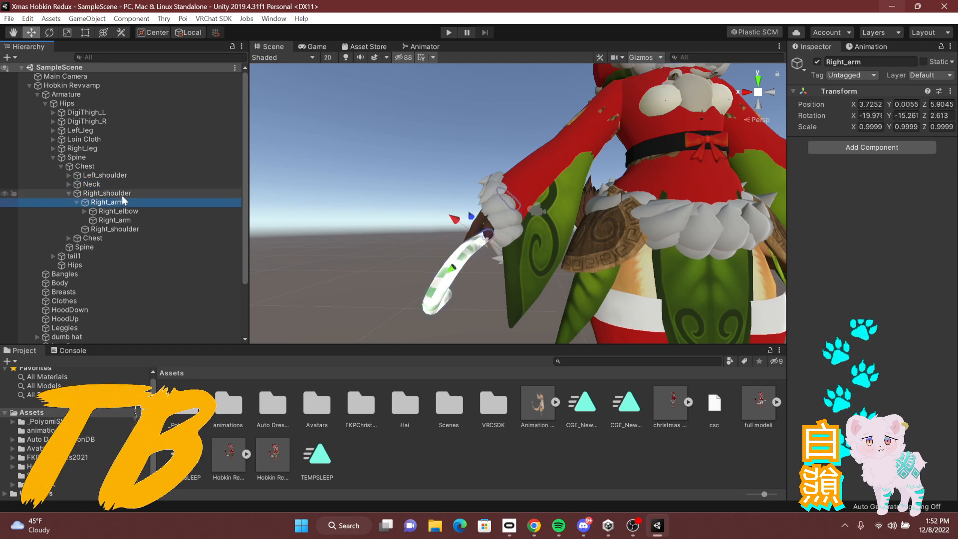
pyautogui.moveTo(549, 254); pyautogui.dragTo(519, 255, button='right')
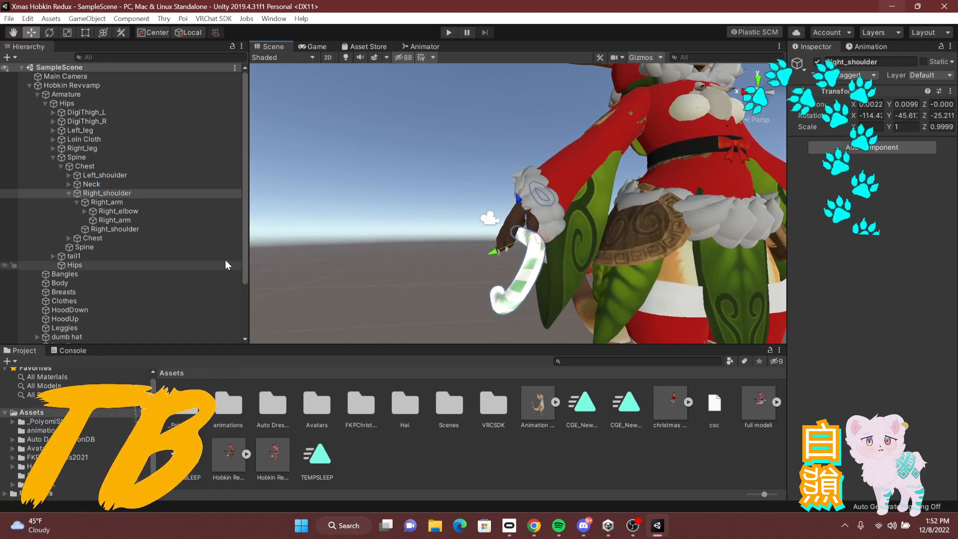
pyautogui.click(164, 202)
pyautogui.click(158, 220)
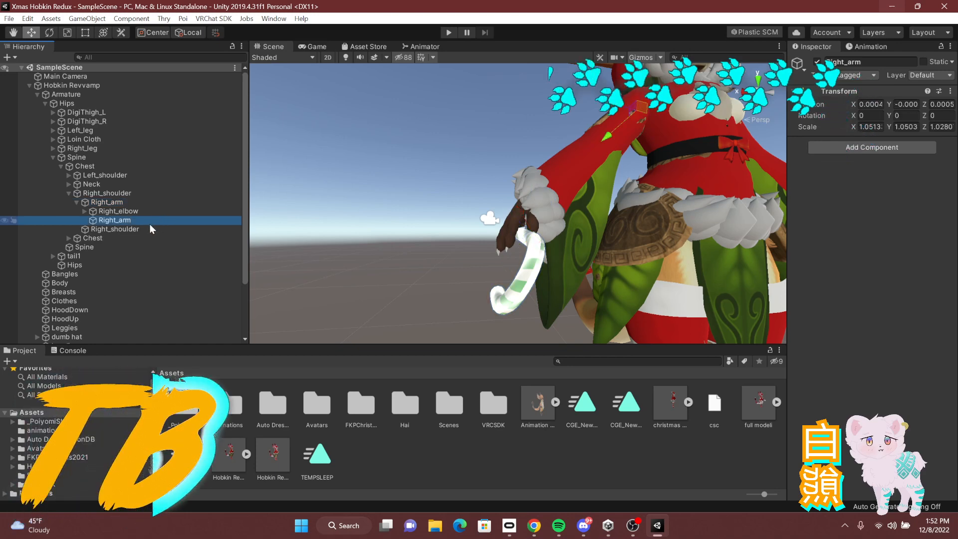
pyautogui.doubleClick(148, 214)
pyautogui.click(148, 220)
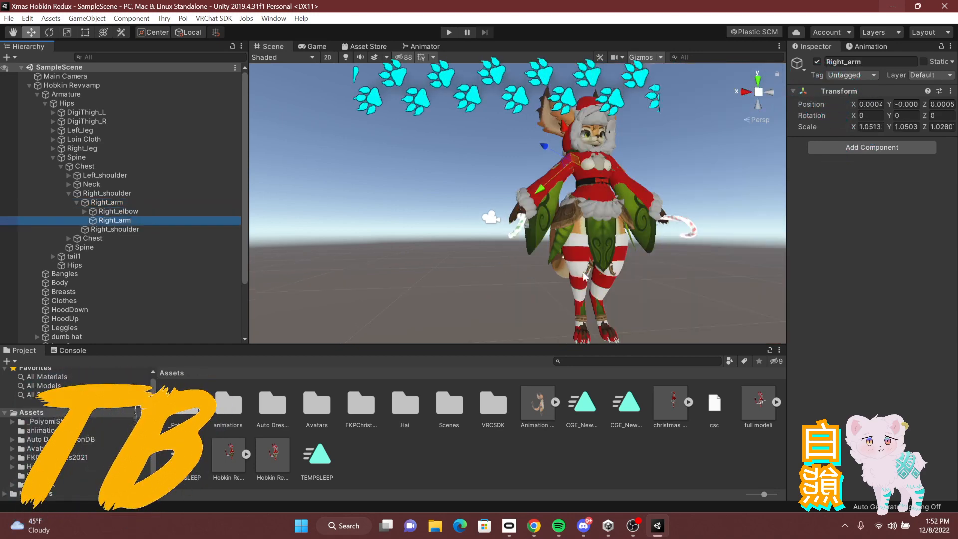
pyautogui.moveTo(585, 276); pyautogui.dragTo(546, 276, button='middle')
pyautogui.moveTo(546, 276); pyautogui.dragTo(603, 308, button='right')
pyautogui.scroll(2, 603, 308)
pyautogui.moveTo(583, 284); pyautogui.dragTo(565, 241, button='middle')
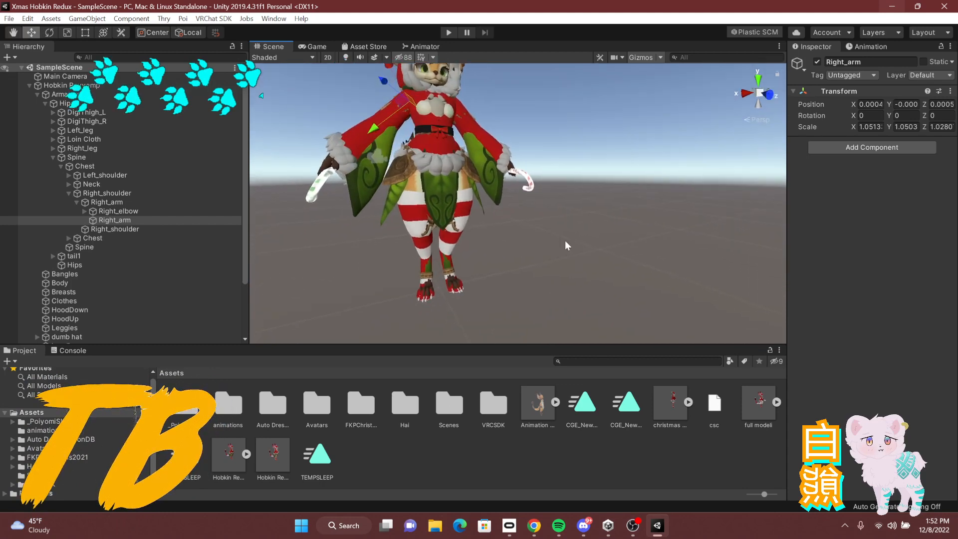
pyautogui.scroll(-3, 564, 246)
pyautogui.moveTo(568, 299); pyautogui.dragTo(627, 315, button='middle')
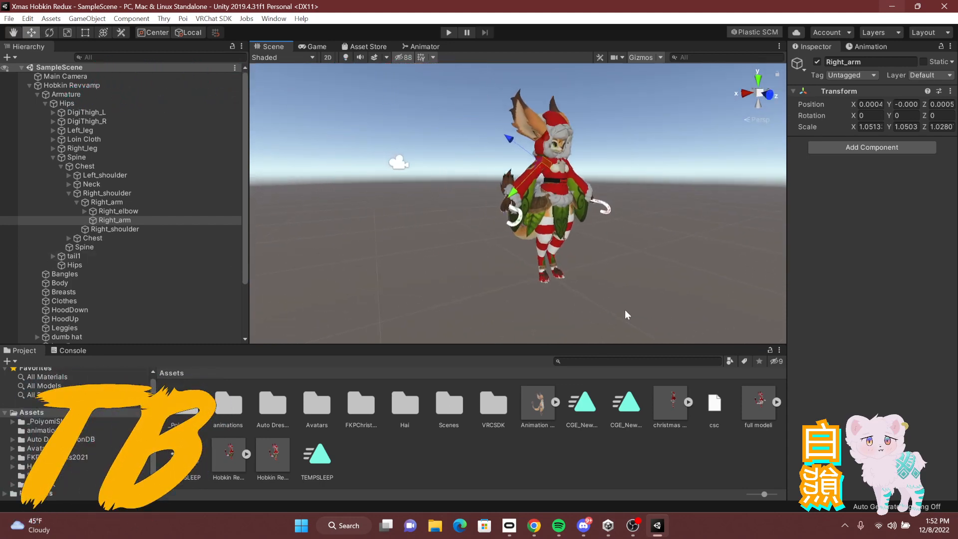
# Step: Delete Hobkin Revvamp, christmas hoodie and christmas hoodie (1) from the scene, leaving only the Main Camera
pyautogui.click(109, 86)
pyautogui.rightClick(110, 86)
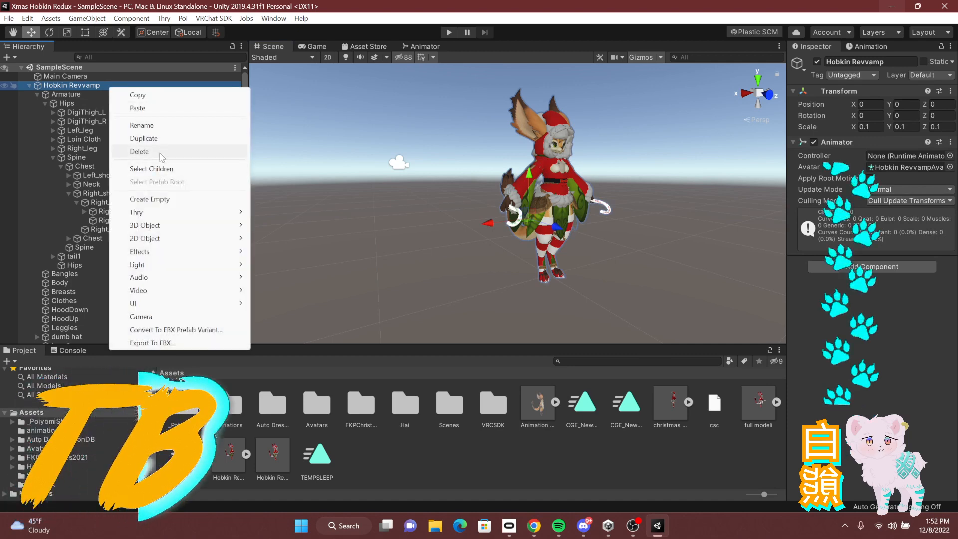
pyautogui.click(139, 151)
pyautogui.rightClick(71, 85)
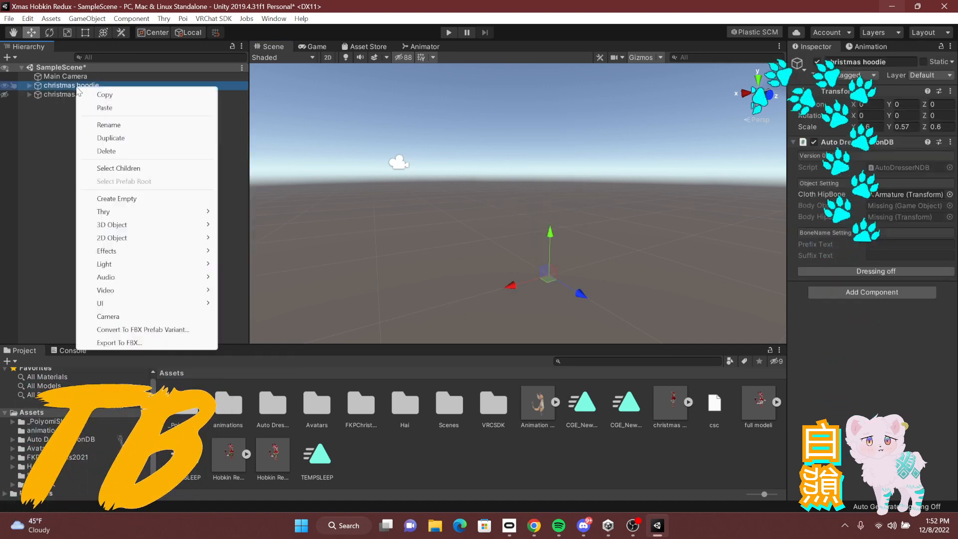
pyautogui.click(107, 150)
pyautogui.rightClick(81, 86)
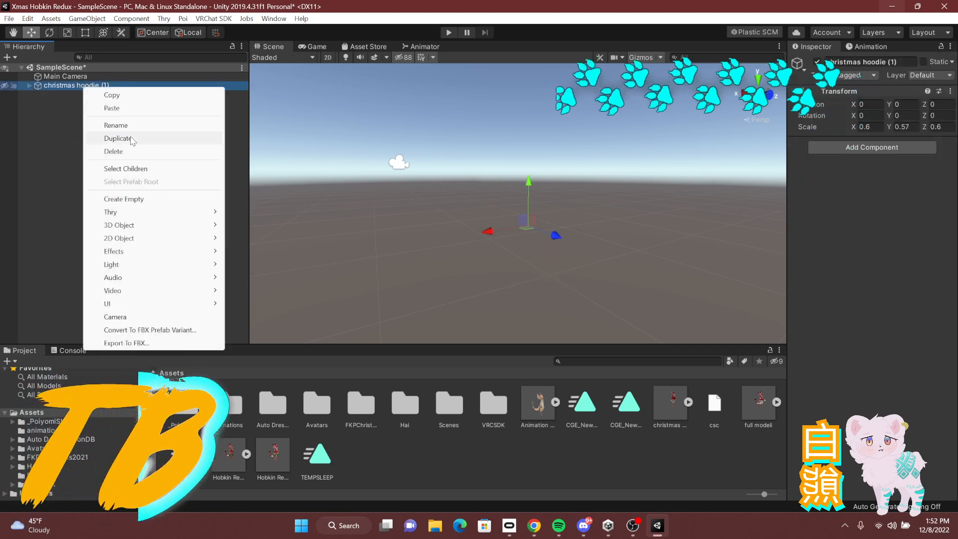
pyautogui.click(119, 151)
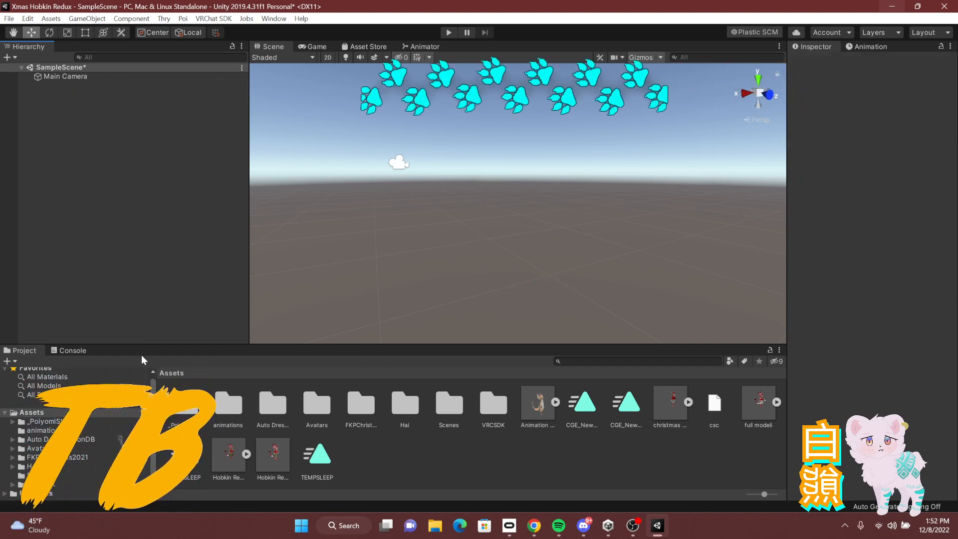
# Step: Add the Hobkin Revvamp model from the Avatars/Hobkin Redux folder to the scene
pyautogui.doubleClick(316, 404)
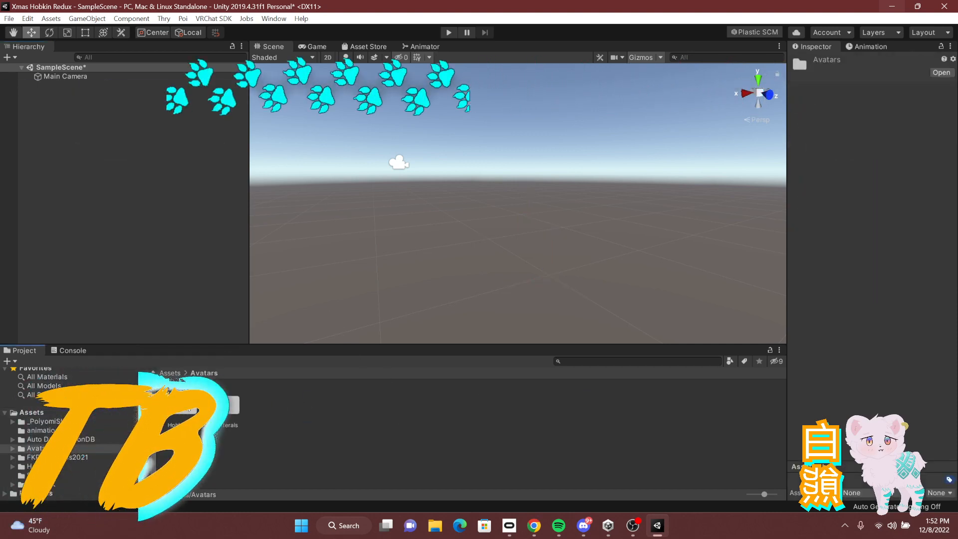
pyautogui.click(180, 410)
pyautogui.doubleClick(178, 412)
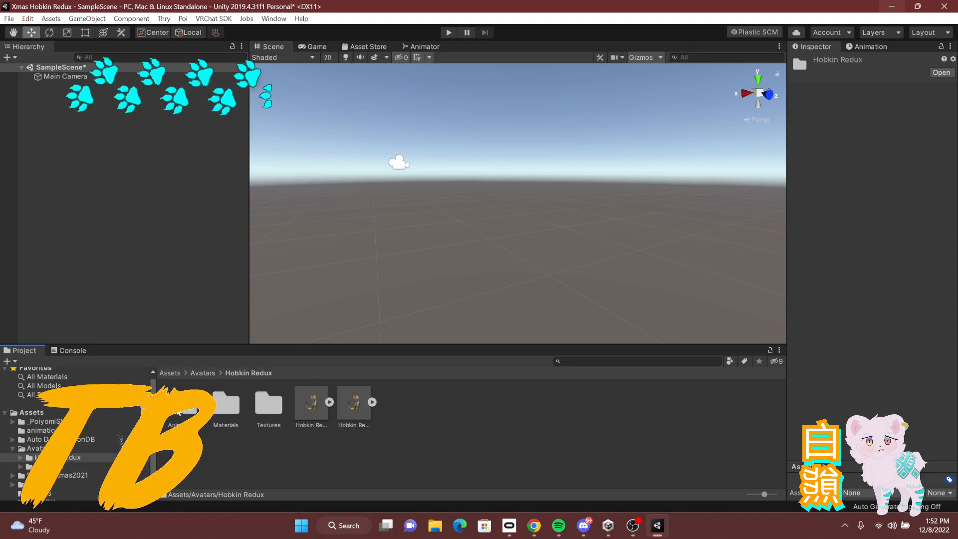
pyautogui.click(327, 409)
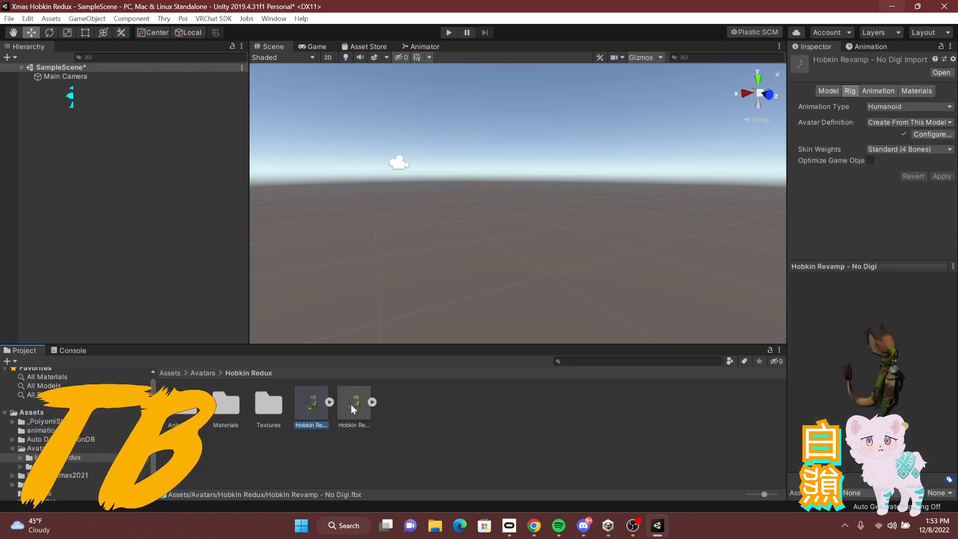
pyautogui.click(351, 404)
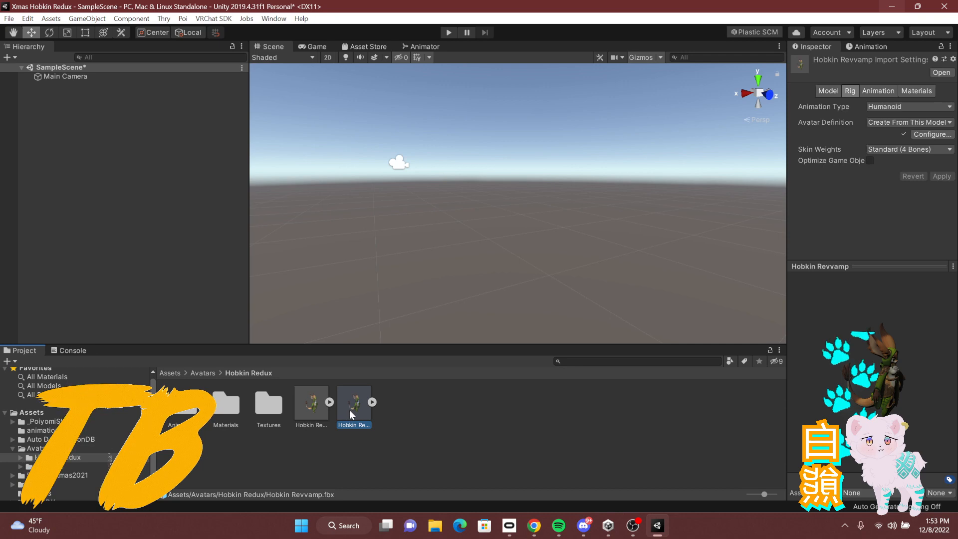
pyautogui.moveTo(132, 235); pyautogui.dragTo(142, 235)
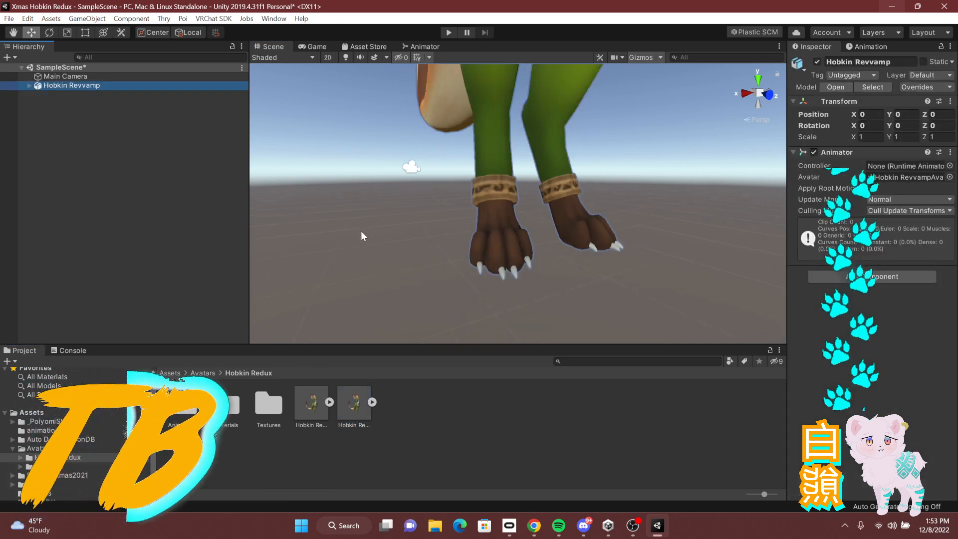
# Step: Set the Hobkin Revvamp model's scale to 0.1 on X, Y and Z and frame it in the scene
pyautogui.write('0.1')
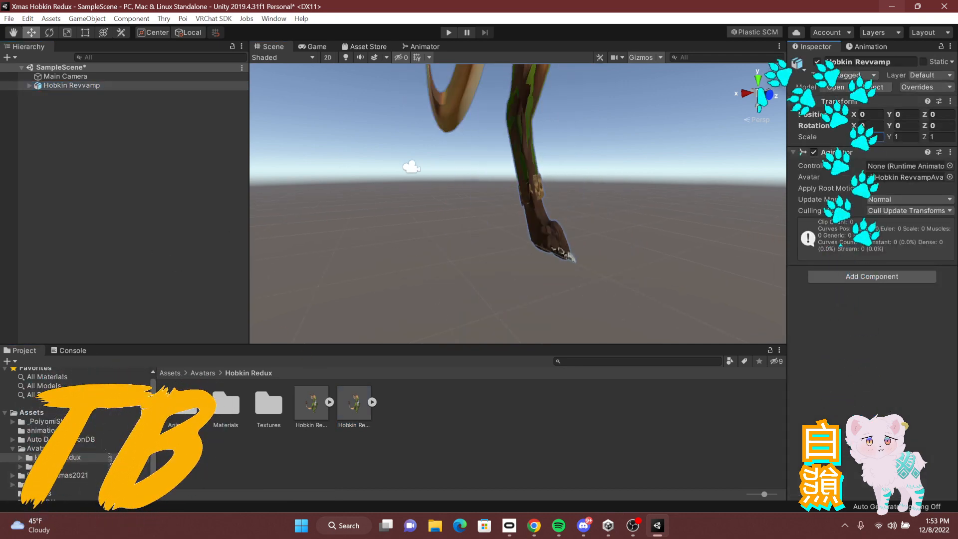
pyautogui.click(904, 137)
pyautogui.write('0.1')
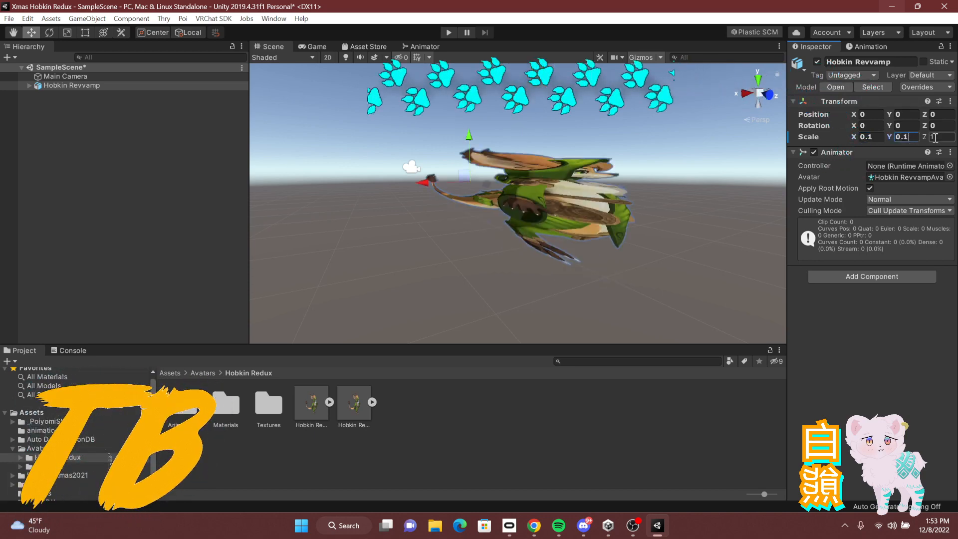
pyautogui.click(935, 137)
pyautogui.write('0.1')
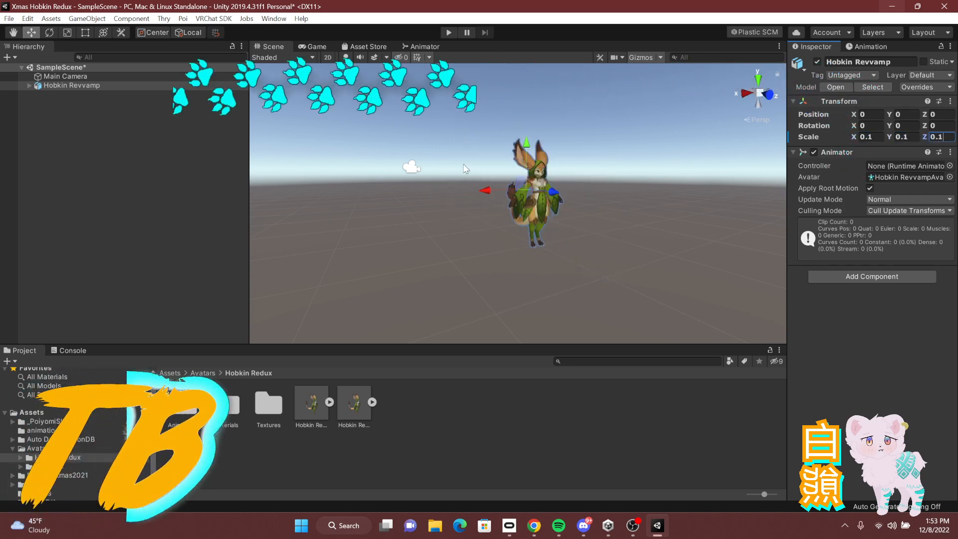
pyautogui.press('Return')
pyautogui.press('f')
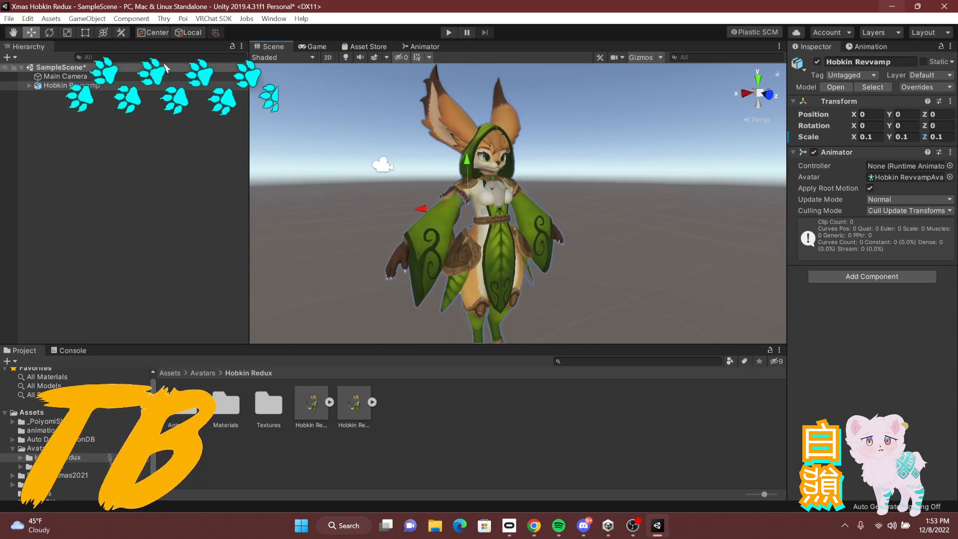
# Step: Unpack the Hobkin Revvamp prefab completely
pyautogui.rightClick(56, 86)
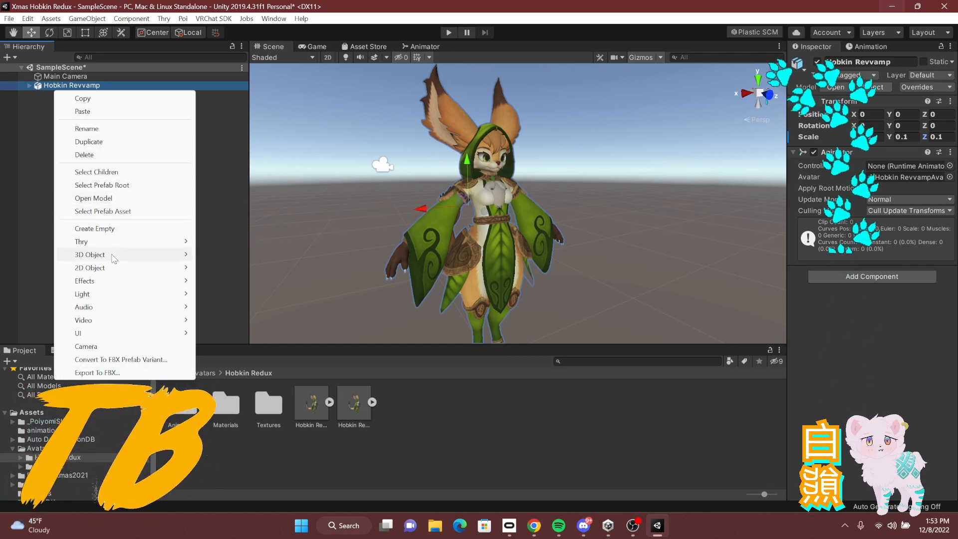
pyautogui.click(28, 171)
pyautogui.rightClick(65, 88)
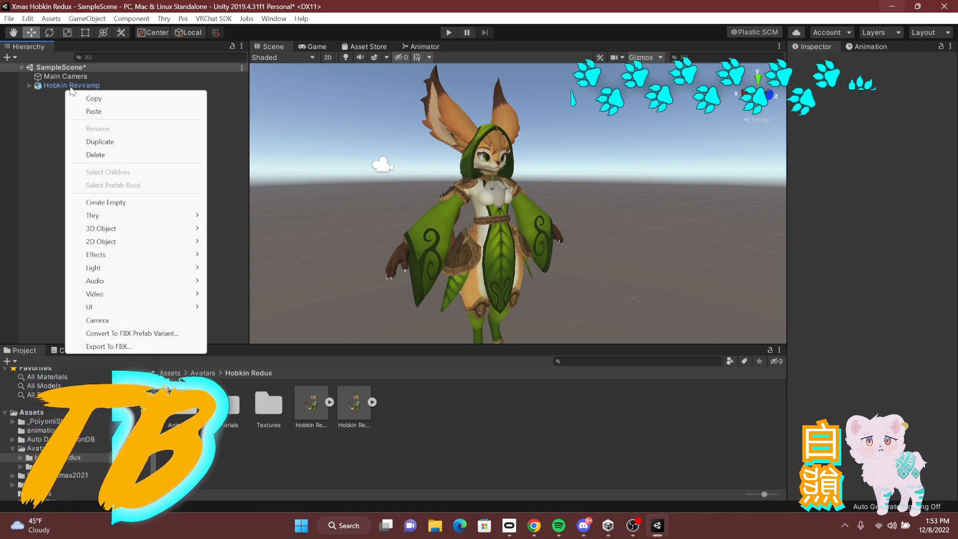
pyautogui.rightClick(72, 88)
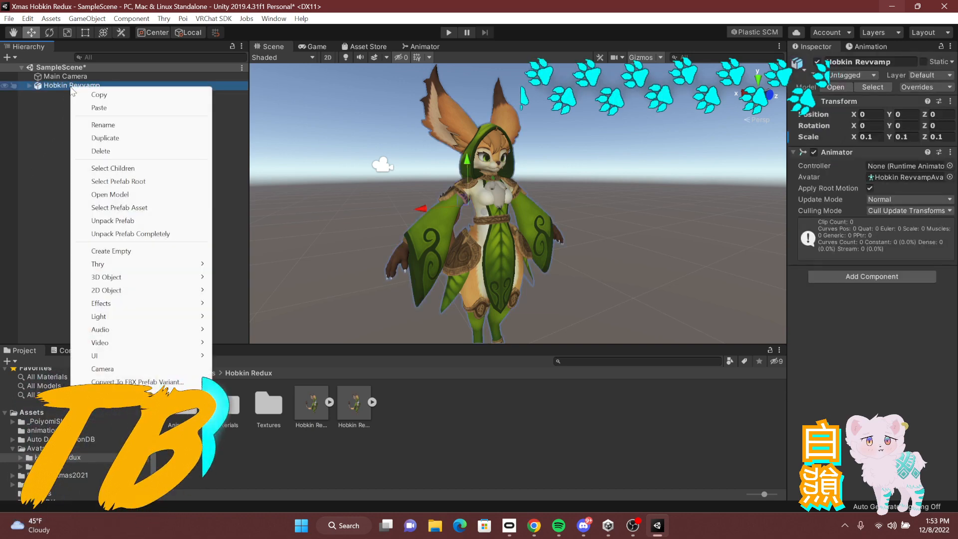
pyautogui.click(133, 237)
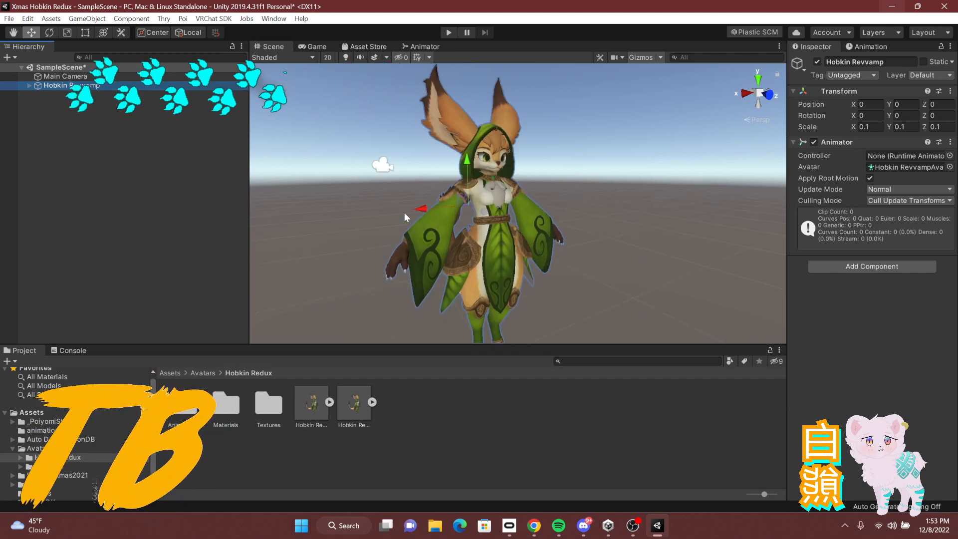
# Step: Expand Hobkin Revvamp's hierarchy down through Armature to the child bones of Hips
pyautogui.click(29, 85)
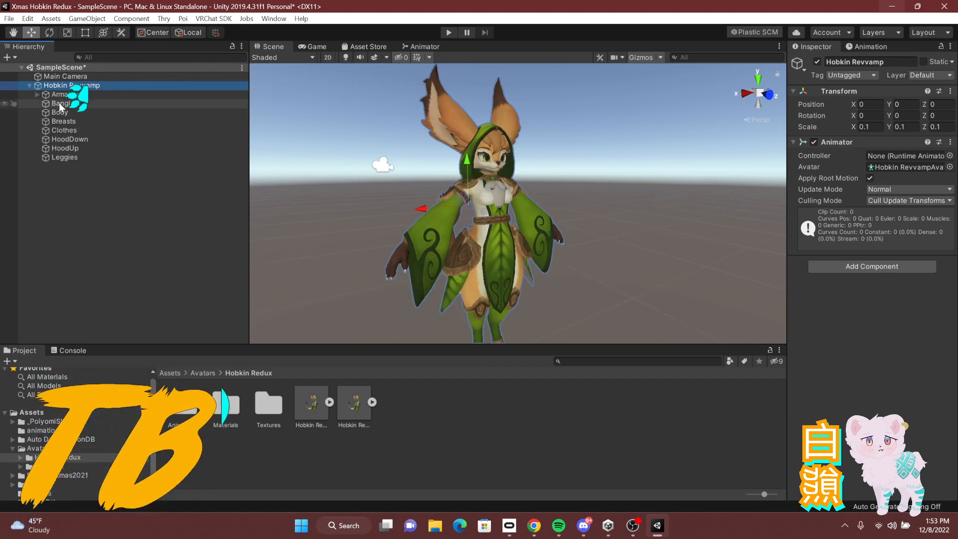
pyautogui.click(41, 101)
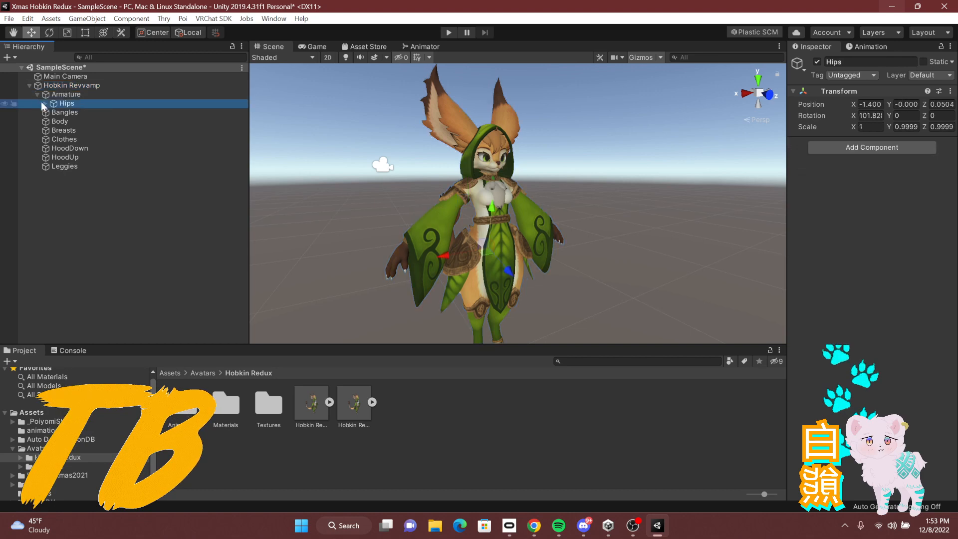
pyautogui.click(44, 103)
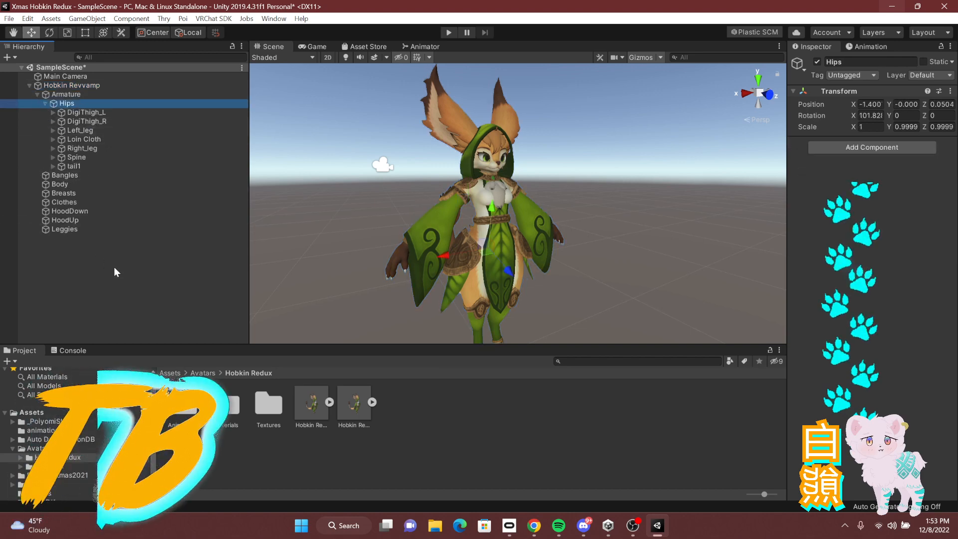
# Step: Look through the project's asset folders for the Christmas accessories pack
pyautogui.click(53, 422)
pyautogui.click(31, 413)
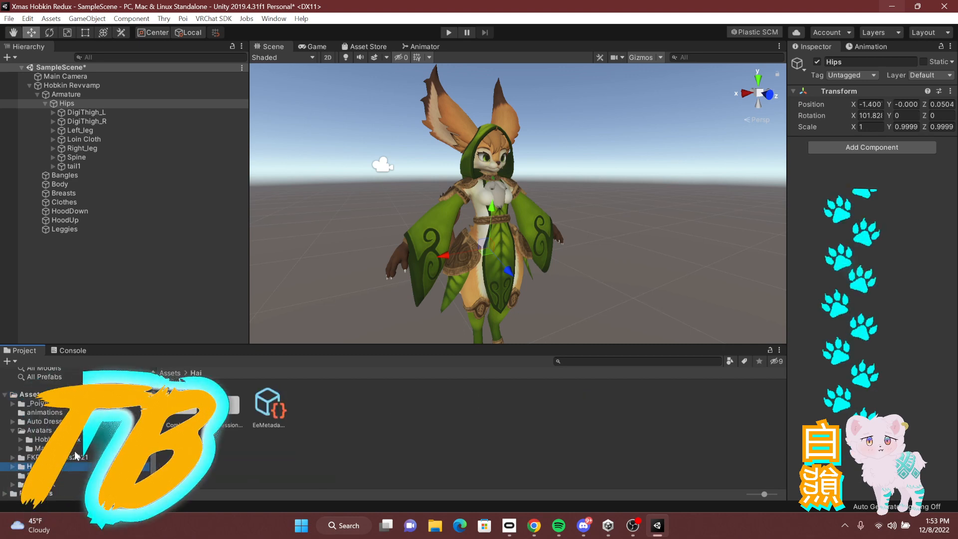
pyautogui.click(75, 451)
pyautogui.click(75, 449)
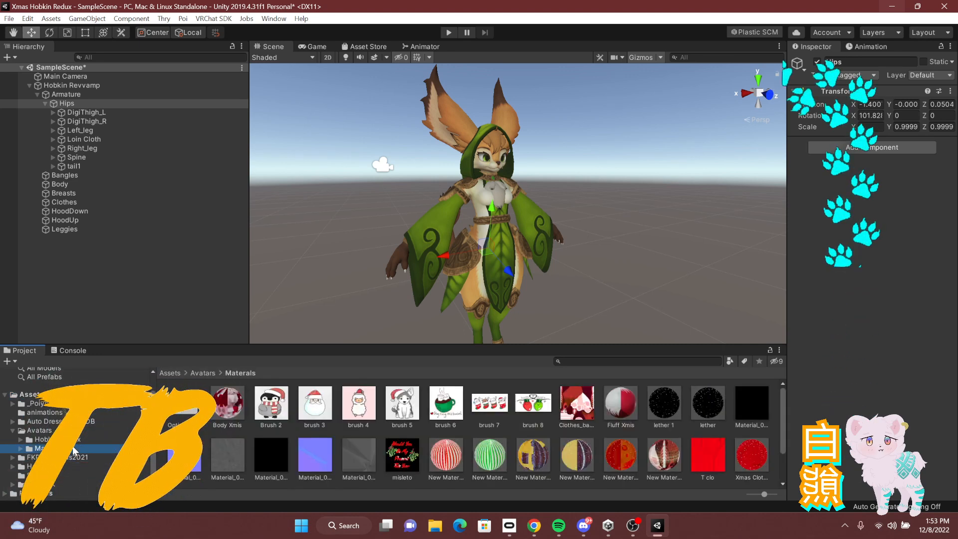
pyautogui.click(45, 439)
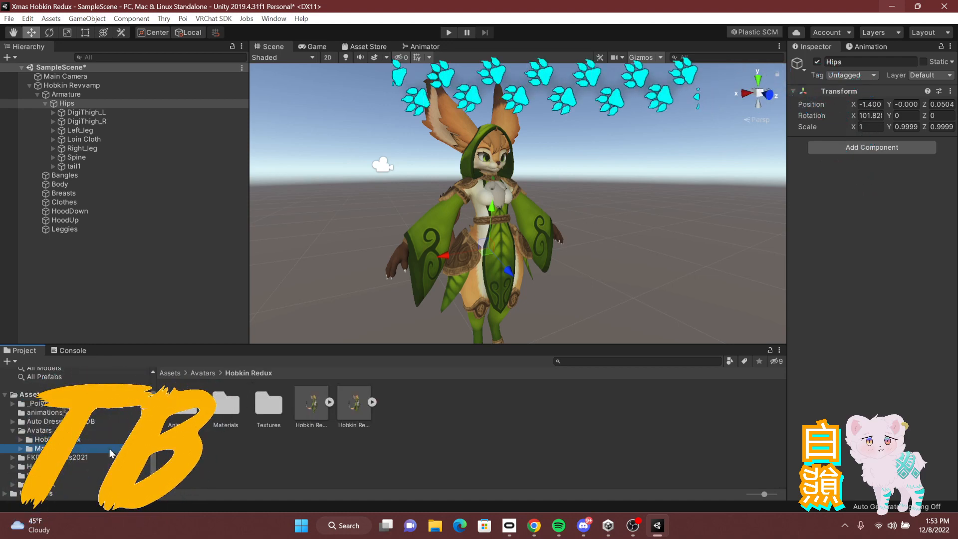
pyautogui.click(45, 421)
pyautogui.click(44, 412)
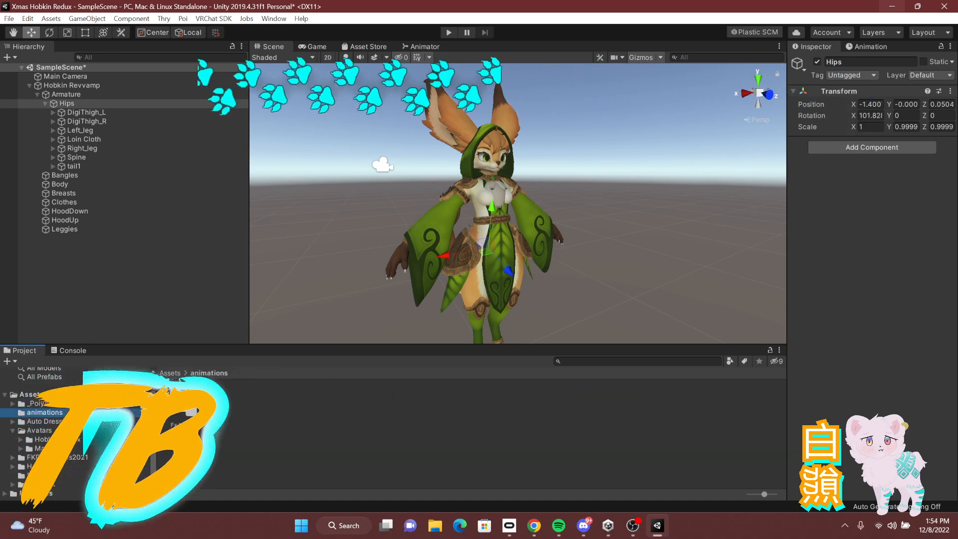
pyautogui.click(94, 406)
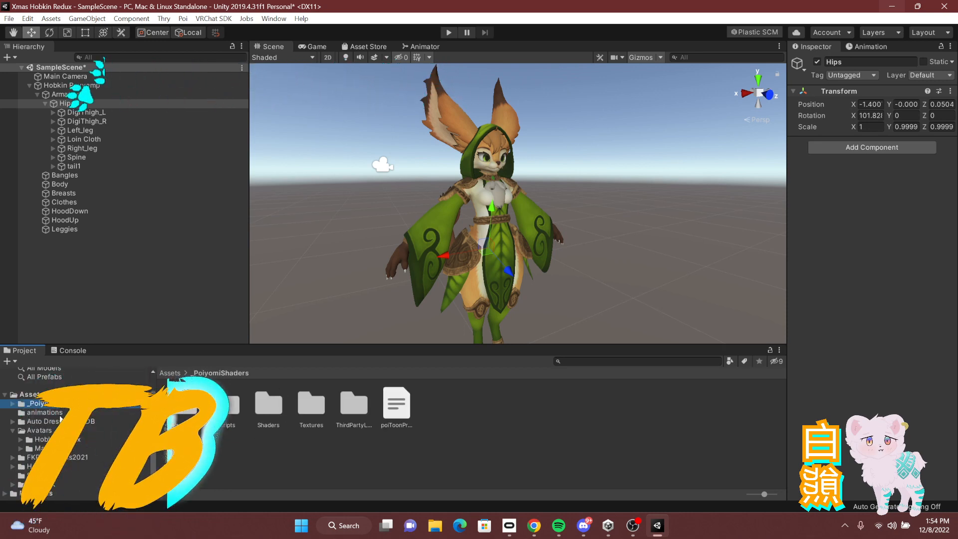
pyautogui.click(28, 394)
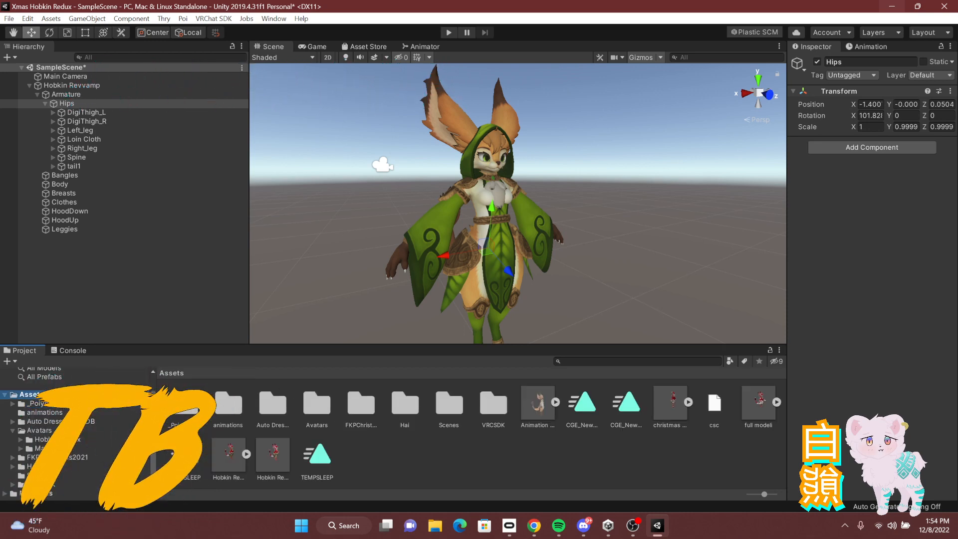
# Step: Add the CurvedCane model from the FKPChristmas2021/FBX folder to the scene
pyautogui.doubleClick(361, 406)
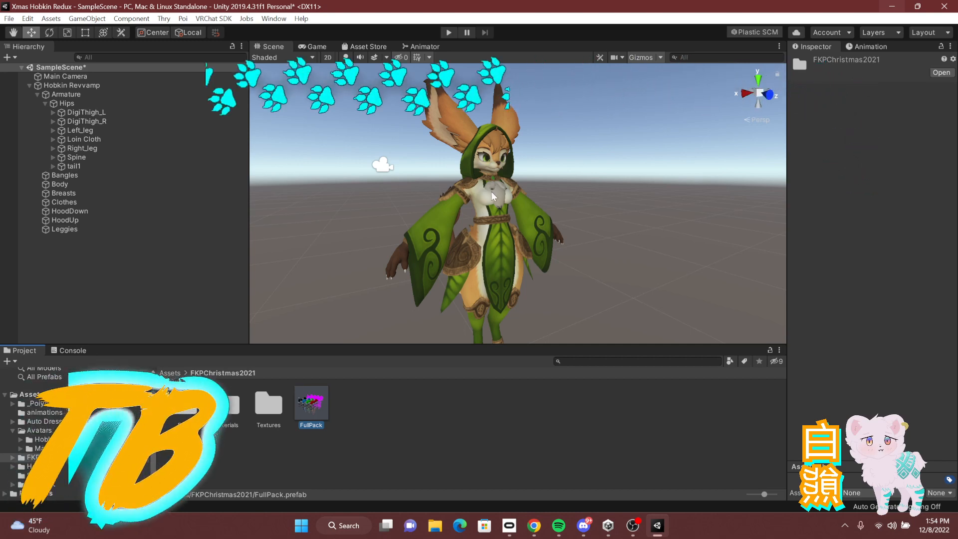
pyautogui.scroll(-5, 344, 238)
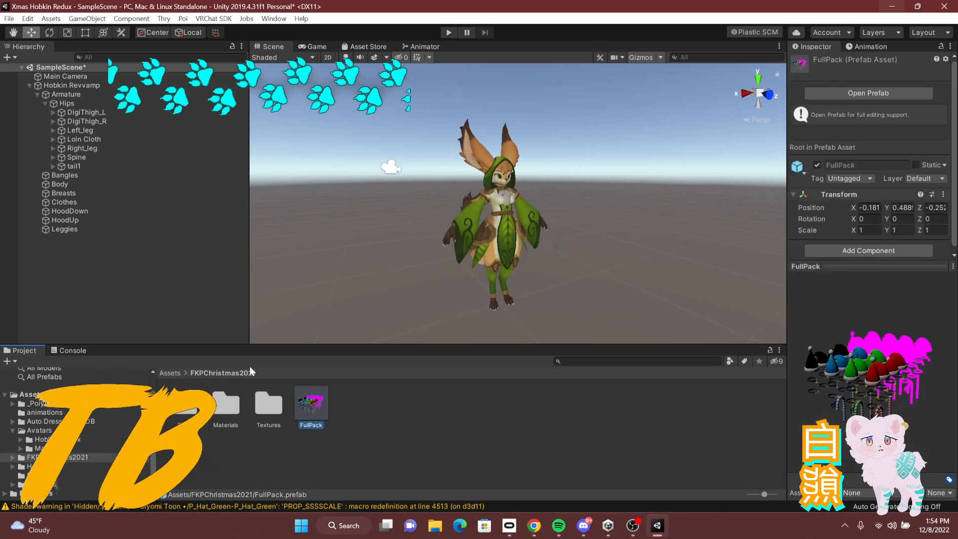
pyautogui.doubleClick(192, 410)
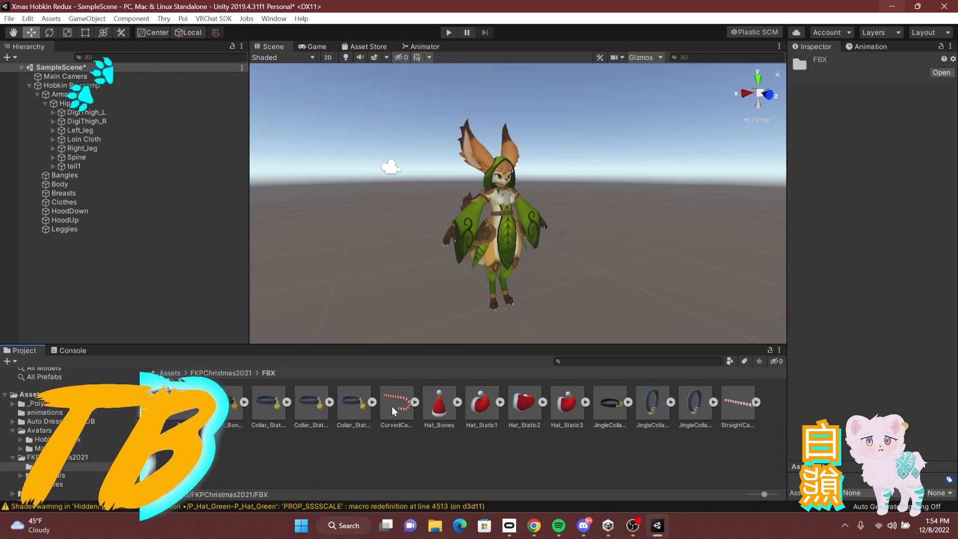
pyautogui.moveTo(394, 411); pyautogui.dragTo(395, 336)
pyautogui.moveTo(164, 278); pyautogui.dragTo(148, 283)
pyautogui.scroll(5, 518, 264)
# Step: Move CurvedCane beside the avatar's right hand, to about X 0.319 and Y 0.416
pyautogui.moveTo(518, 265); pyautogui.dragTo(498, 159)
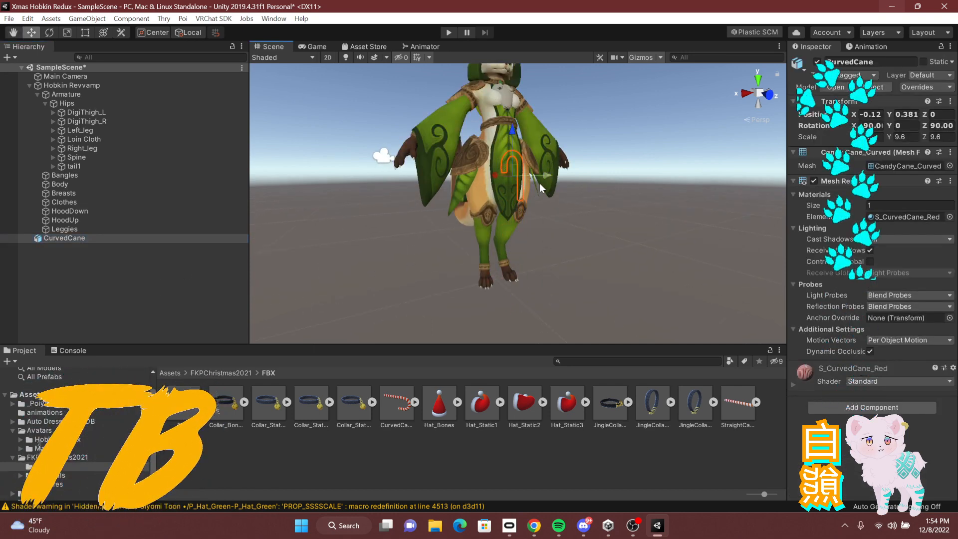
pyautogui.keyDown('alt'); pyautogui.moveTo(540, 183); pyautogui.dragTo(678, 232); pyautogui.keyUp('alt')
pyautogui.moveTo(679, 232); pyautogui.dragTo(749, 222, button='middle')
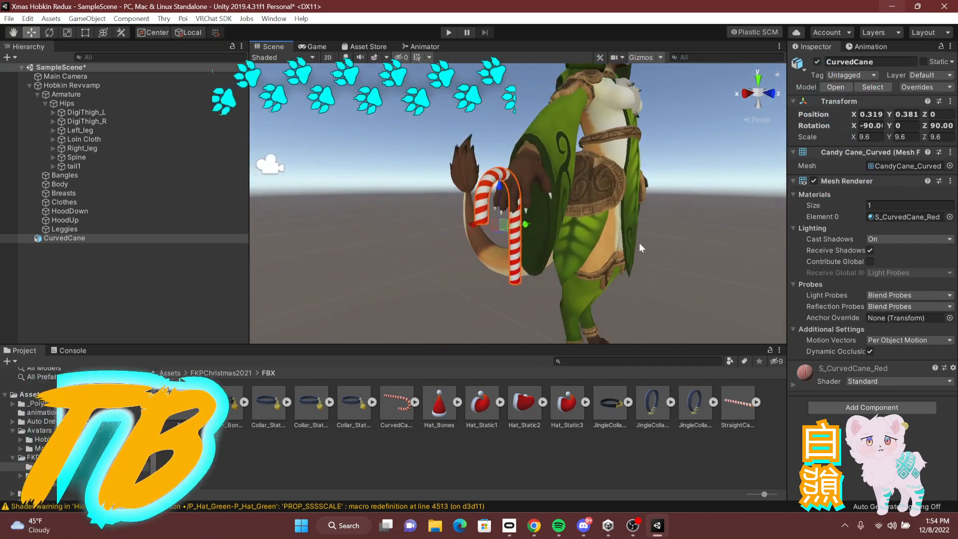
pyautogui.keyDown('alt'); pyautogui.moveTo(639, 242); pyautogui.dragTo(764, 197); pyautogui.keyUp('alt')
pyautogui.moveTo(449, 227); pyautogui.dragTo(623, 235, button='middle')
pyautogui.keyDown('alt'); pyautogui.moveTo(623, 235); pyautogui.dragTo(521, 250); pyautogui.keyUp('alt')
pyautogui.moveTo(521, 250); pyautogui.dragTo(516, 240, button='middle')
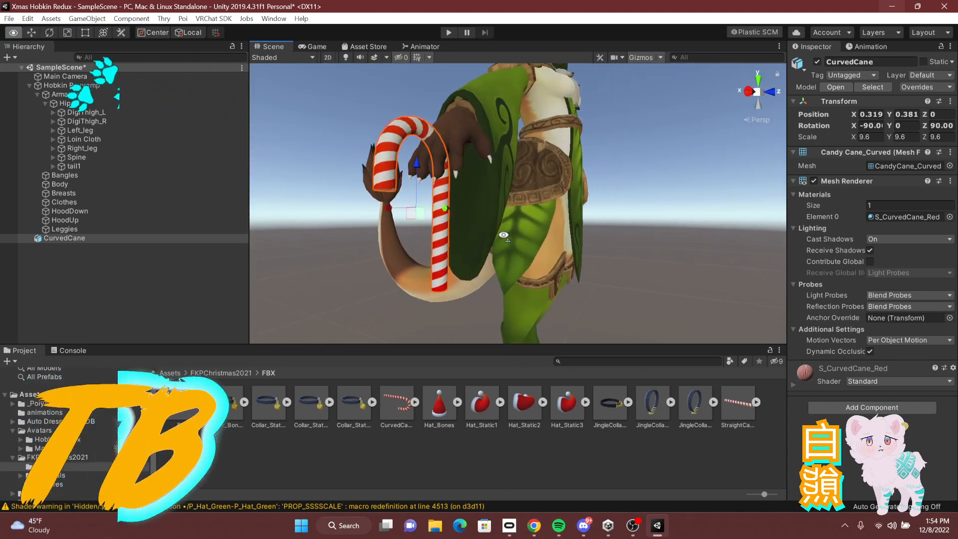
pyautogui.keyDown('alt'); pyautogui.moveTo(516, 239); pyautogui.dragTo(509, 248); pyautogui.keyUp('alt')
pyautogui.moveTo(407, 149); pyautogui.dragTo(409, 114)
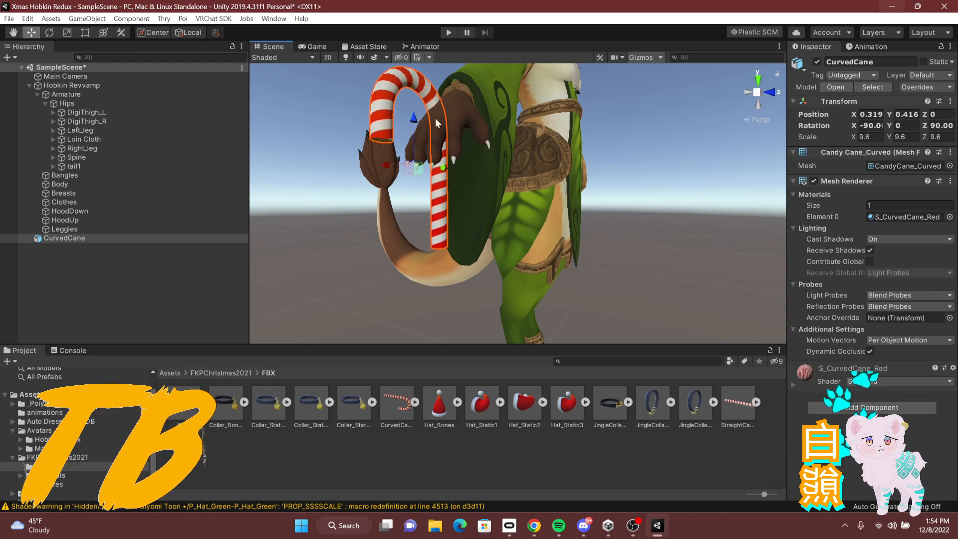
# Step: Rotate CurvedCane so its hook lies flat in front of the right hand, with an X rotation of about 0.835
pyautogui.keyDown('alt'); pyautogui.moveTo(553, 122); pyautogui.dragTo(474, 142); pyautogui.keyUp('alt')
pyautogui.moveTo(474, 142); pyautogui.dragTo(502, 189, button='middle')
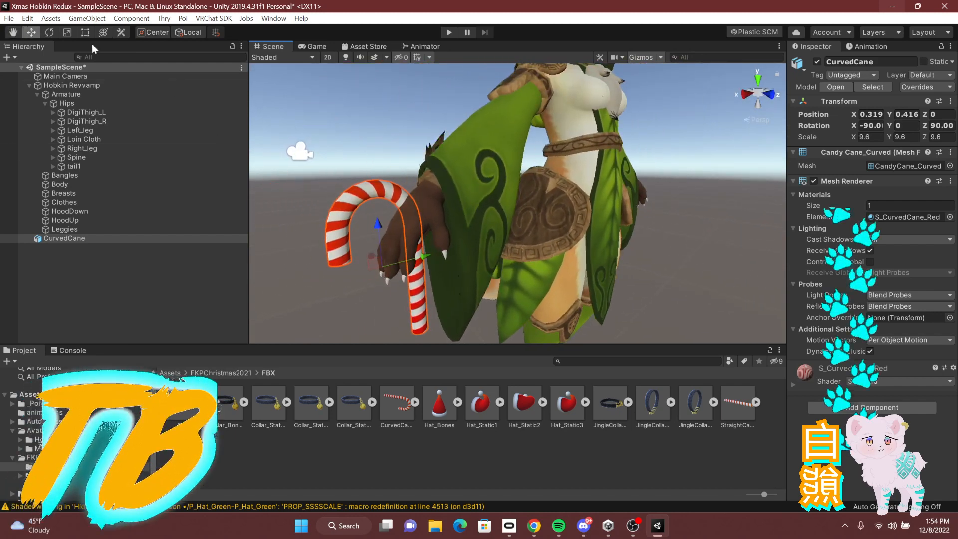
pyautogui.click(59, 32)
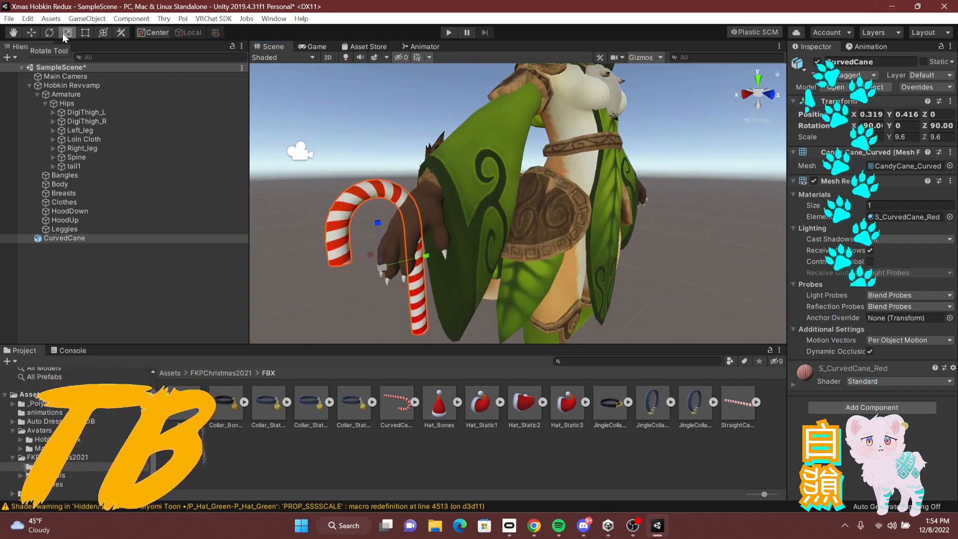
pyautogui.click(58, 32)
pyautogui.moveTo(394, 256); pyautogui.dragTo(403, 328)
pyautogui.moveTo(416, 314); pyautogui.dragTo(388, 184, button='middle')
pyautogui.moveTo(387, 184); pyautogui.dragTo(504, 315, button='right')
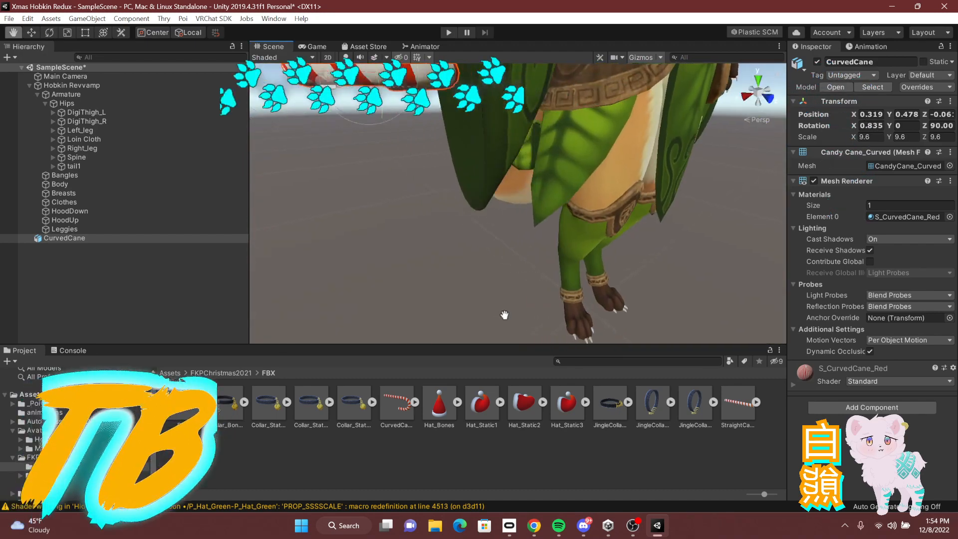
pyautogui.moveTo(504, 315); pyautogui.dragTo(506, 321, button='middle')
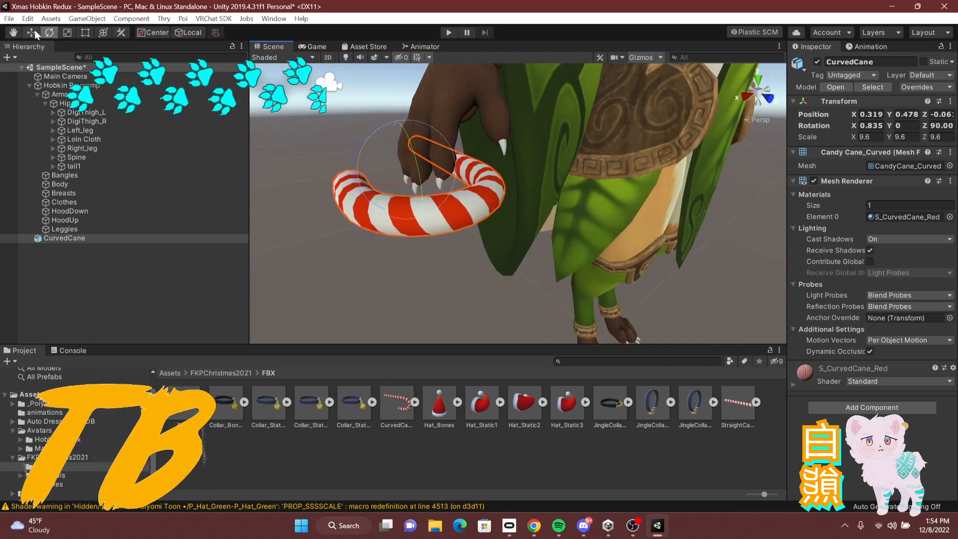
# Step: Raise CurvedCane into the right hand's grip, to about X 0.318 and Y 0.509
pyautogui.moveTo(397, 127); pyautogui.dragTo(450, 132)
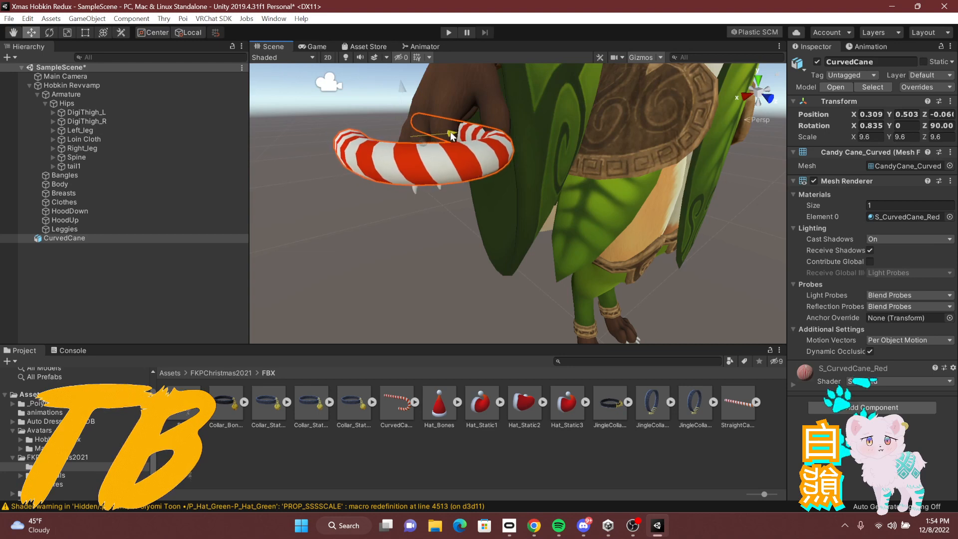
pyautogui.moveTo(406, 94); pyautogui.dragTo(404, 86)
pyautogui.moveTo(519, 97); pyautogui.dragTo(415, 95, button='right')
pyautogui.moveTo(415, 96)
pyautogui.mouseDown(button='middle')
pyautogui.moveTo(401, 92)
pyautogui.moveTo(409, 96)
pyautogui.mouseUp(button='middle')
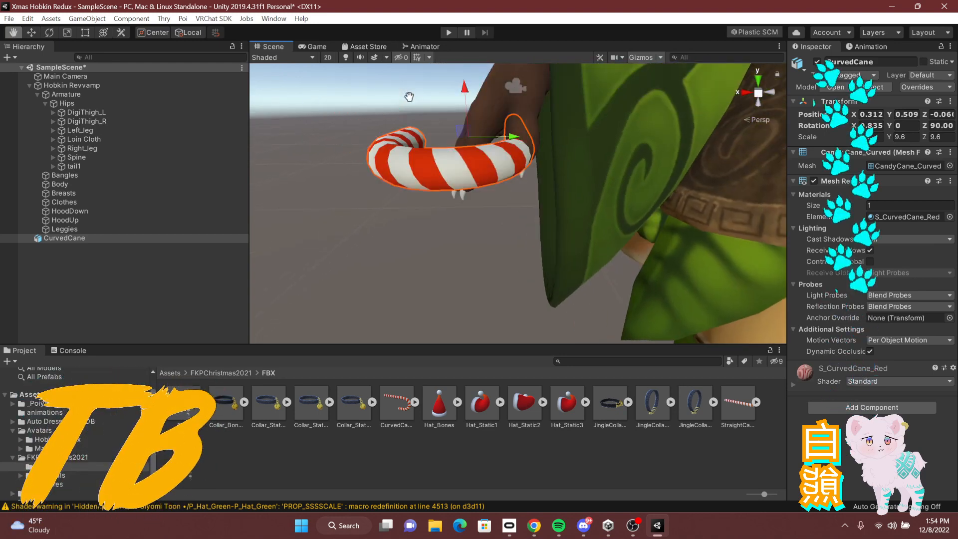
pyautogui.moveTo(515, 136); pyautogui.dragTo(500, 136)
pyautogui.moveTo(503, 116); pyautogui.dragTo(535, 152, button='middle')
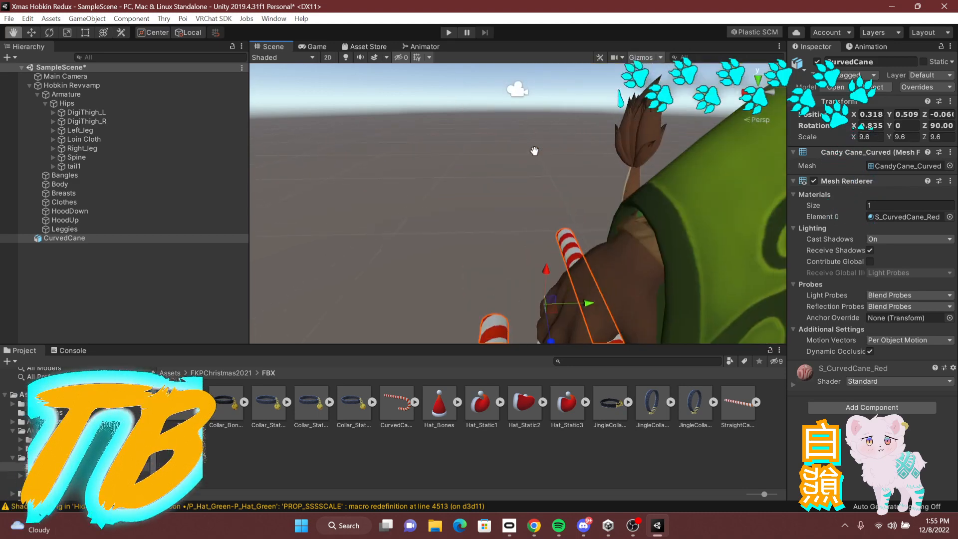
# Step: Slide CurvedCane forward through the right hand to about Z -0.002
pyautogui.moveTo(535, 152); pyautogui.dragTo(674, 256, button='right')
pyautogui.moveTo(519, 255); pyautogui.dragTo(654, 255, button='middle')
pyautogui.scroll(-7, 663, 256)
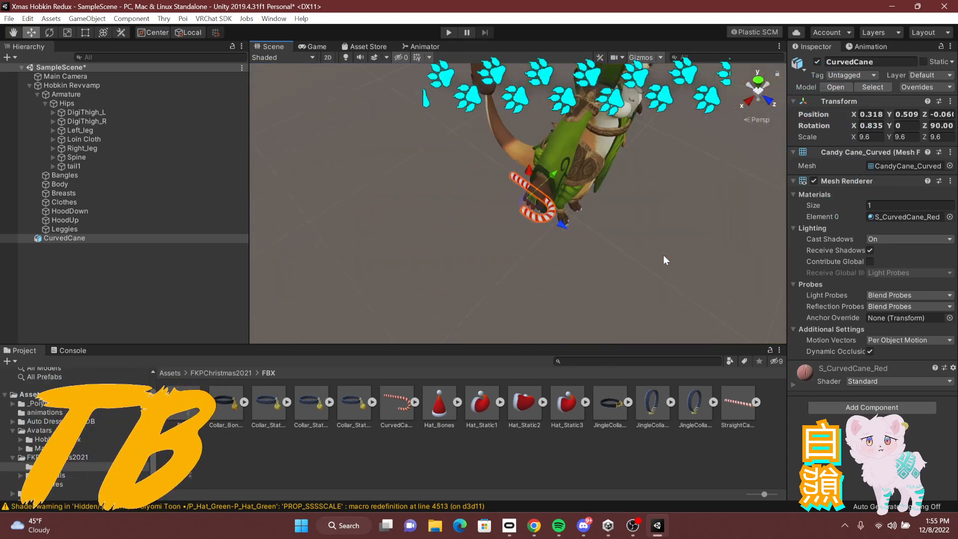
pyautogui.moveTo(561, 225); pyautogui.dragTo(573, 235)
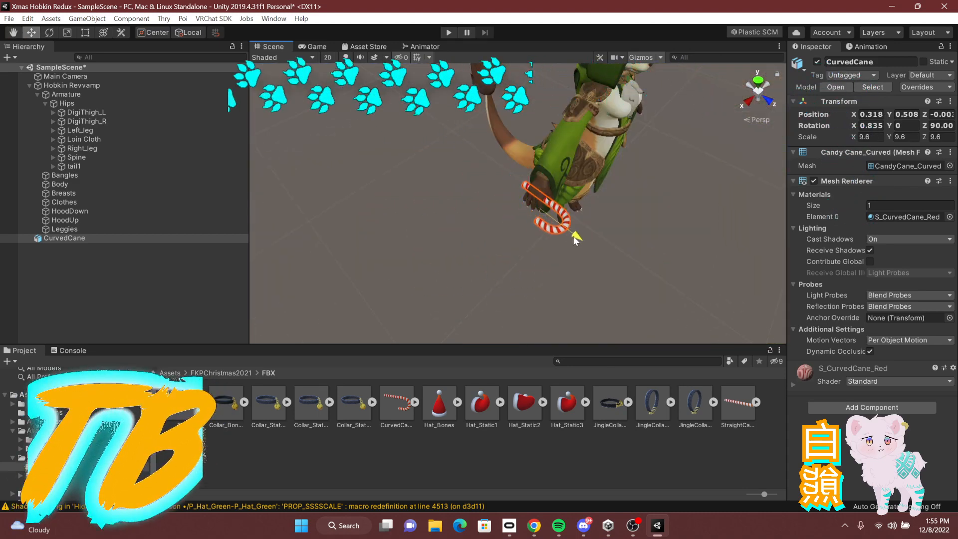
pyautogui.moveTo(595, 219); pyautogui.dragTo(509, 175, button='right')
pyautogui.scroll(4, 597, 184)
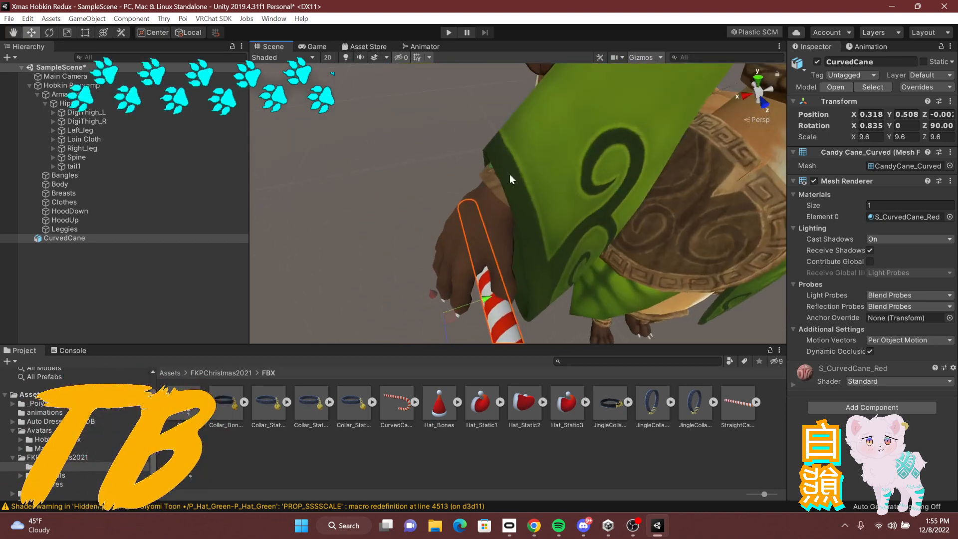
pyautogui.moveTo(510, 176); pyautogui.dragTo(506, 166, button='middle')
pyautogui.moveTo(550, 175); pyautogui.dragTo(504, 139, button='right')
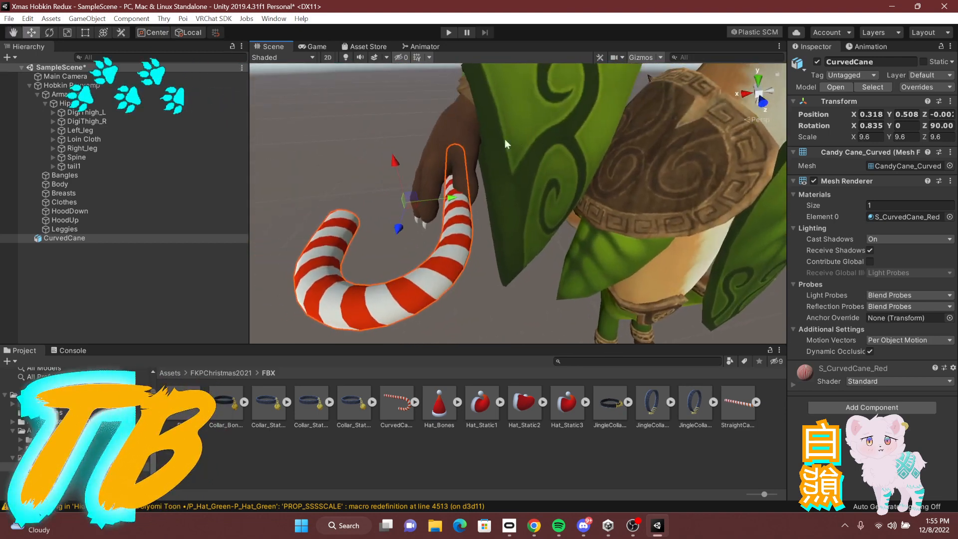
# Step: Unpack the CurvedCane prefab completely
pyautogui.rightClick(71, 238)
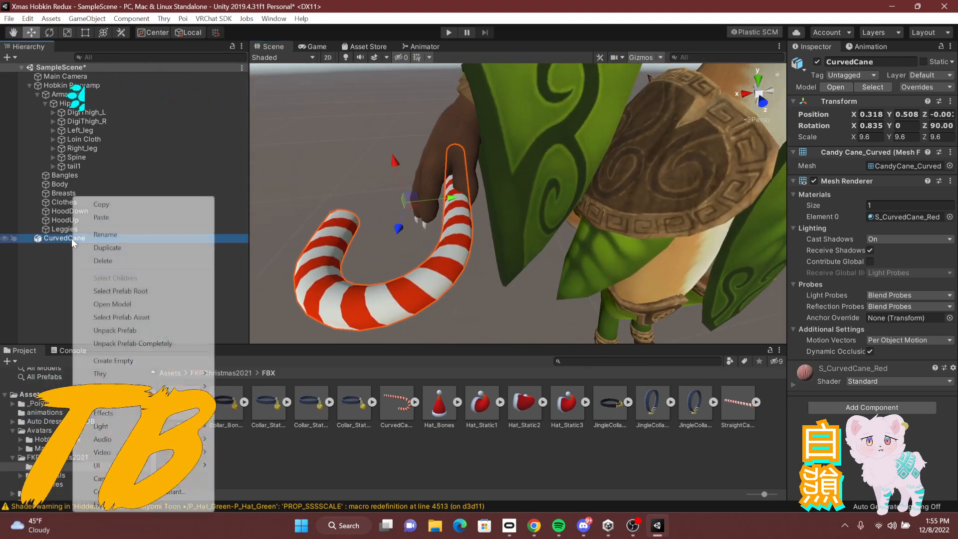
pyautogui.click(124, 346)
pyautogui.moveTo(621, 229); pyautogui.dragTo(606, 190, button='right')
pyautogui.moveTo(606, 191); pyautogui.dragTo(649, 195, button='middle')
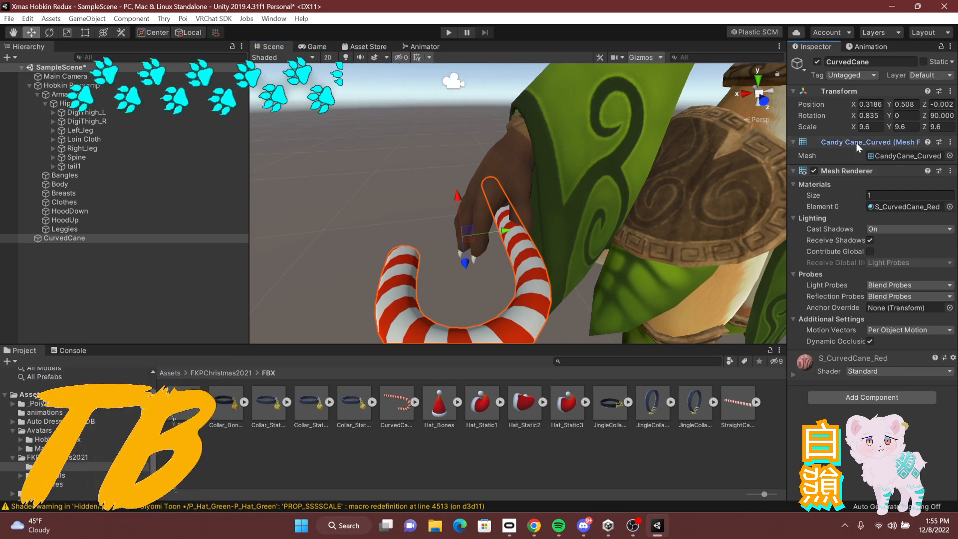
# Step: Widen the Inspector to show CurvedCane's full component names and check the cane's fit in the hand
pyautogui.moveTo(787, 141); pyautogui.dragTo(706, 139)
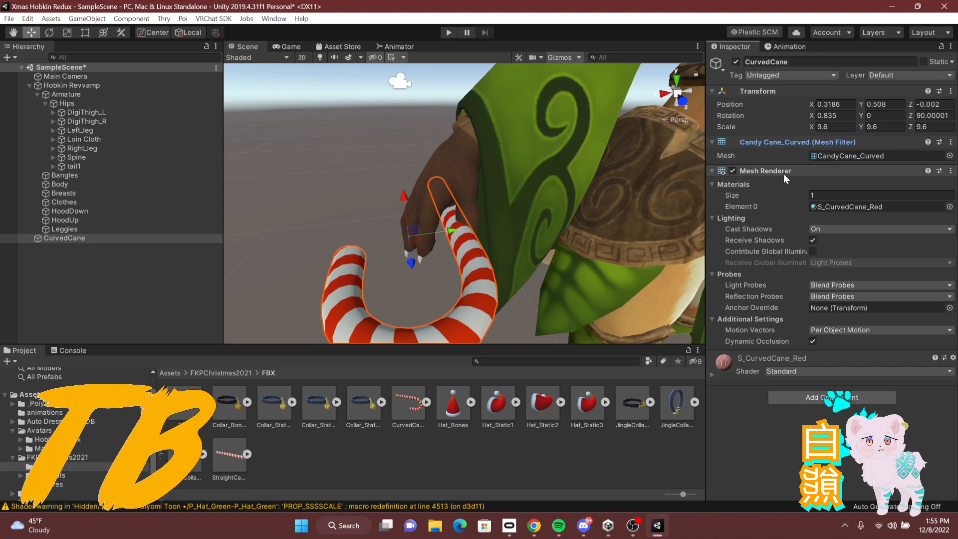
pyautogui.moveTo(489, 160); pyautogui.dragTo(580, 196, button='right')
pyautogui.moveTo(588, 196)
pyautogui.mouseDown(button='middle')
pyautogui.moveTo(579, 197)
pyautogui.moveTo(594, 196)
pyautogui.mouseUp(button='middle')
pyautogui.scroll(-5, 592, 197)
pyautogui.scroll(5, 266, 229)
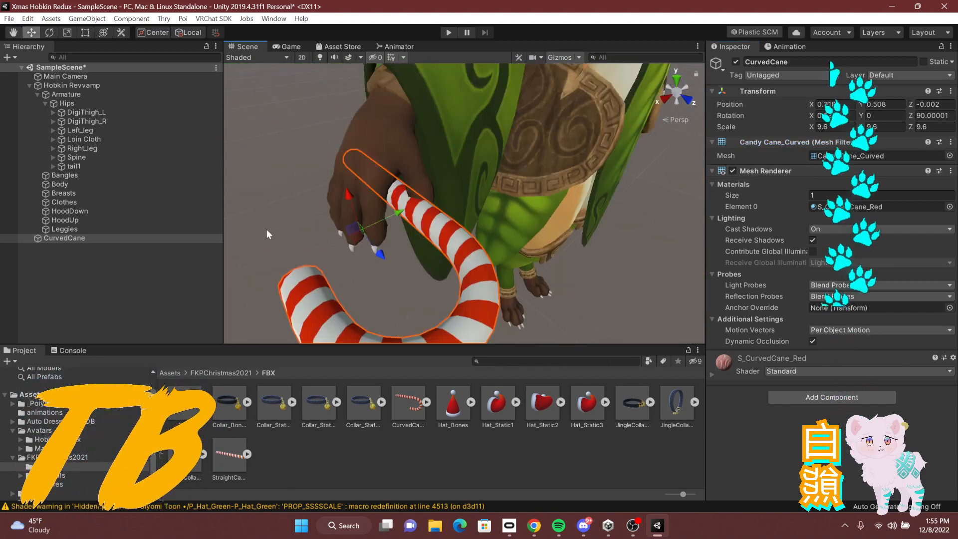
# Step: Expand the avatar's Spine and Chest bones in the hierarchy
pyautogui.click(82, 239)
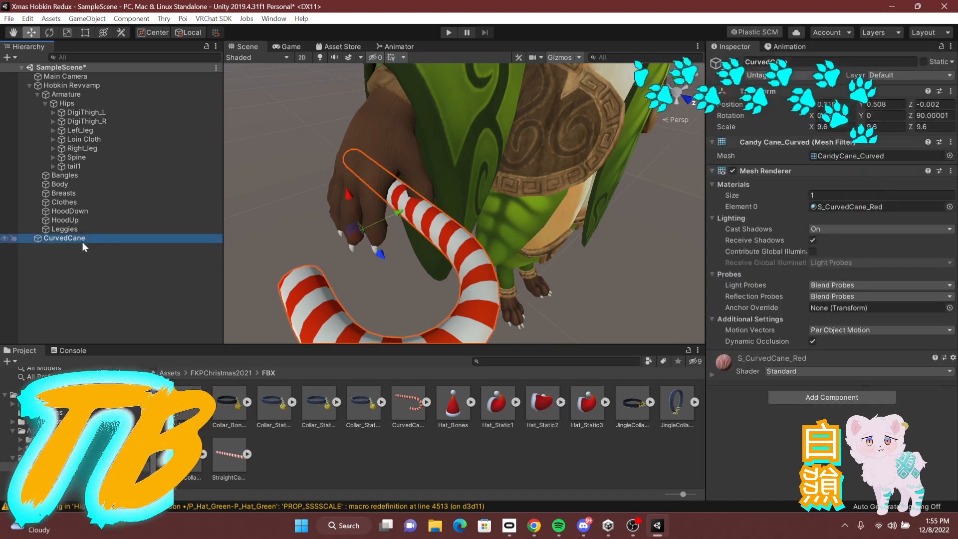
pyautogui.click(55, 154)
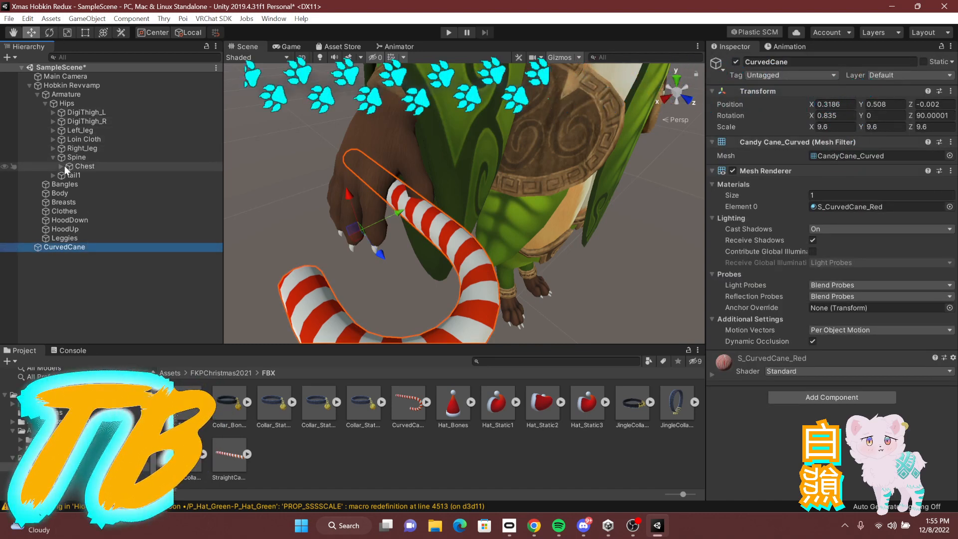
pyautogui.click(64, 166)
pyautogui.click(61, 167)
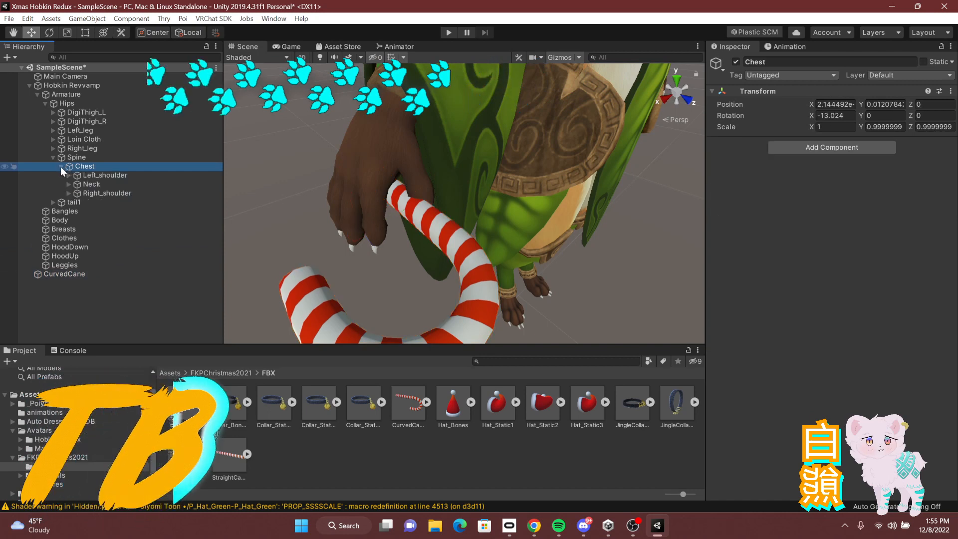
pyautogui.moveTo(264, 143); pyautogui.dragTo(242, 125, button='right')
# Step: Expand the right arm's bone chain from Right_shoulder down to Right_wrist and its finger bones, with Right_wrist selected
pyautogui.click(67, 192)
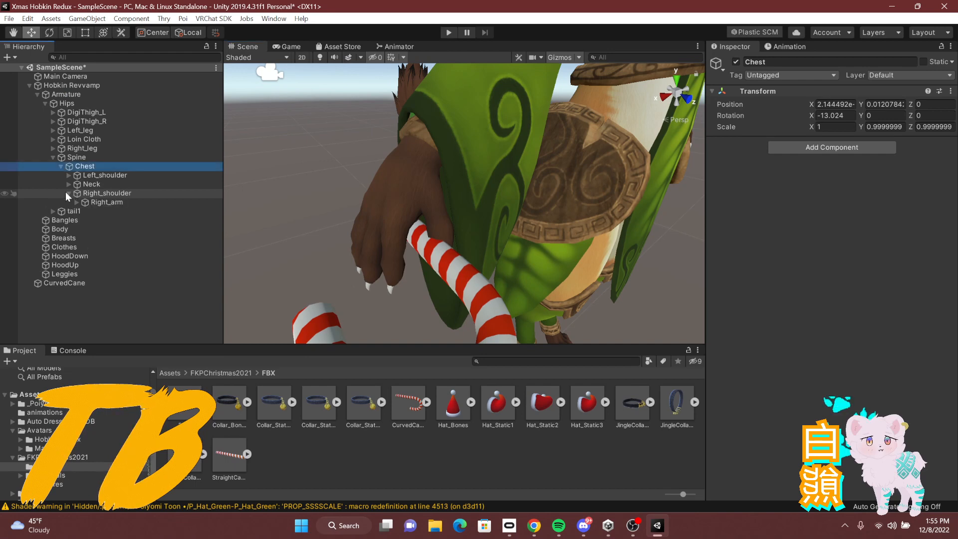
pyautogui.click(77, 201)
pyautogui.click(104, 211)
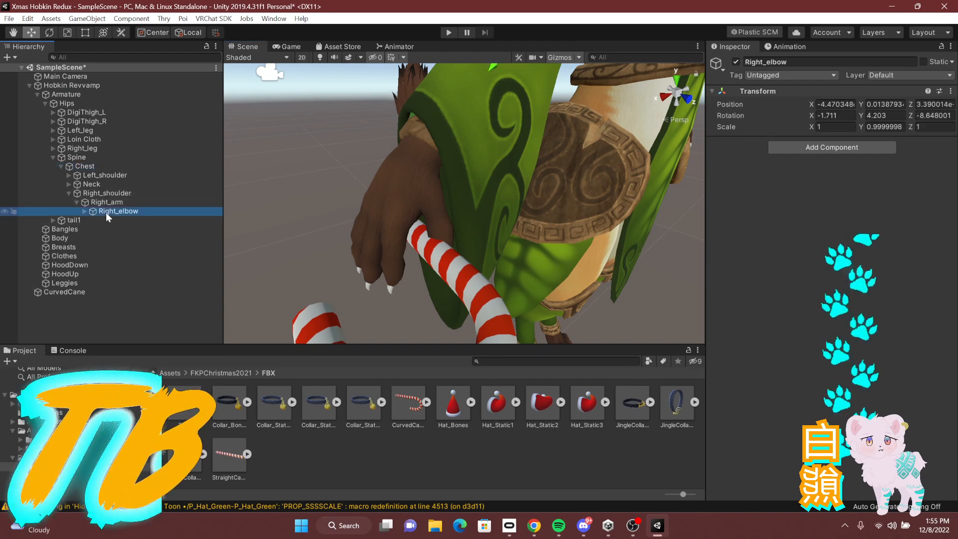
pyautogui.click(84, 211)
pyautogui.click(100, 220)
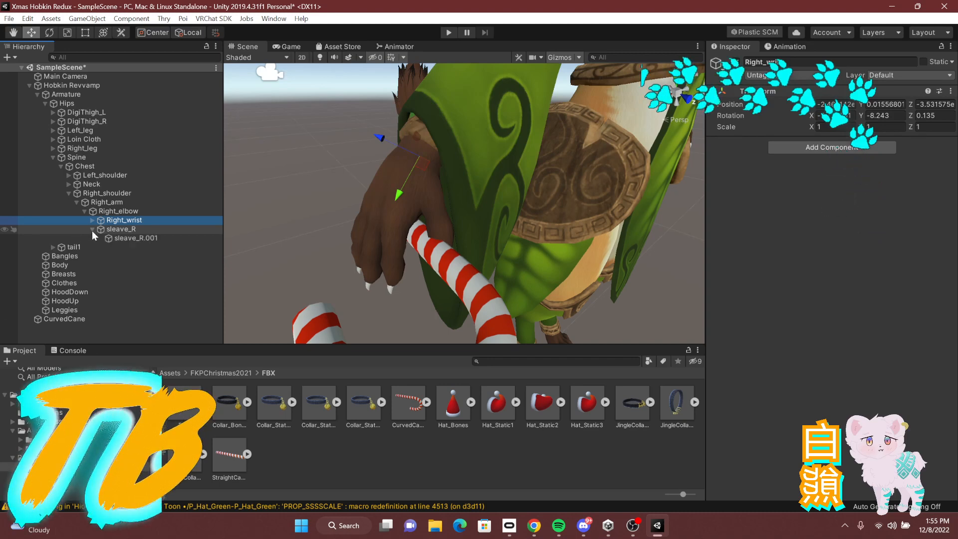
pyautogui.click(93, 220)
pyautogui.scroll(-1, 140, 227)
pyautogui.scroll(-2, 324, 272)
pyautogui.scroll(2, 325, 272)
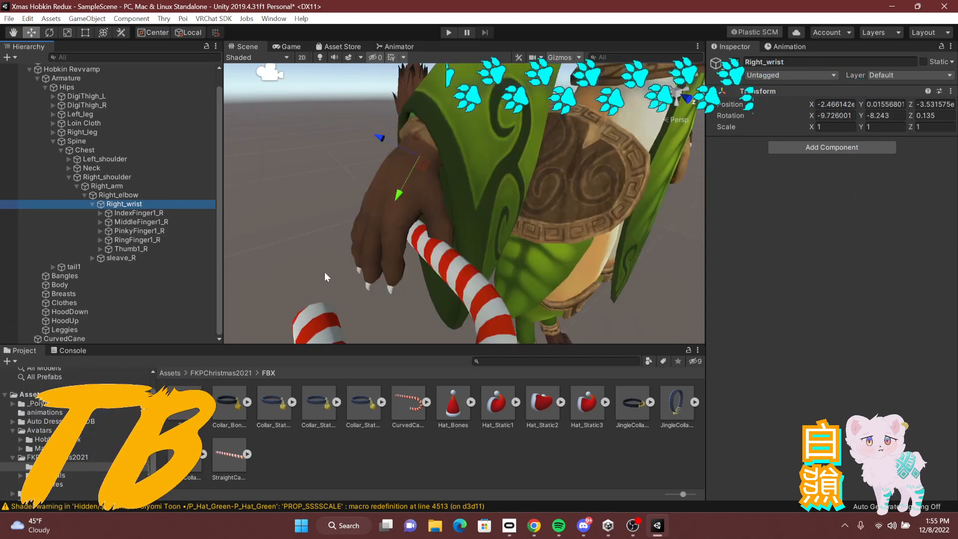
# Step: Parent CurvedCane to the avatar's Right_wrist bone and check its placement in the hand
pyautogui.moveTo(104, 338); pyautogui.dragTo(144, 202)
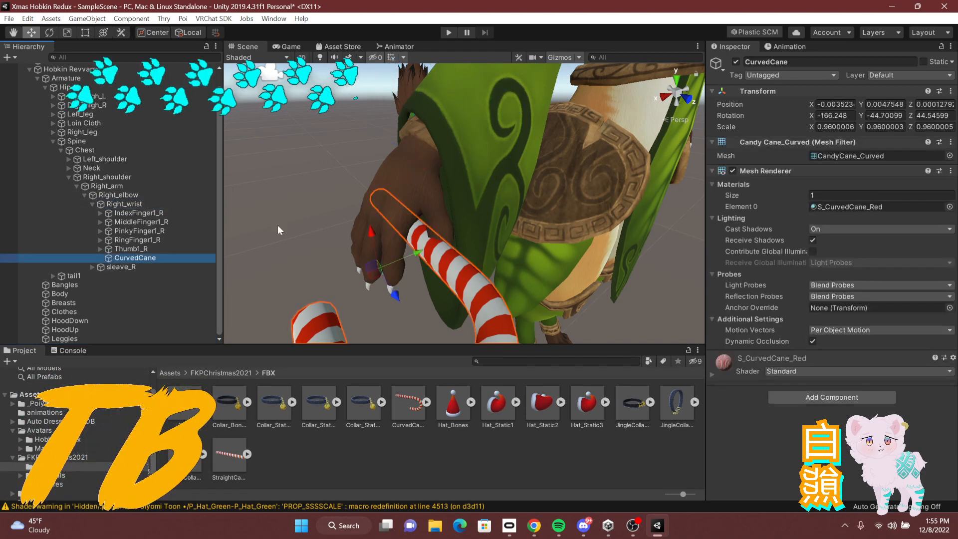
pyautogui.scroll(-5, 395, 239)
pyautogui.keyDown('alt'); pyautogui.moveTo(395, 239); pyautogui.dragTo(513, 186); pyautogui.keyUp('alt')
pyautogui.moveTo(513, 186); pyautogui.dragTo(453, 156, button='right')
pyautogui.scroll(5, 448, 158)
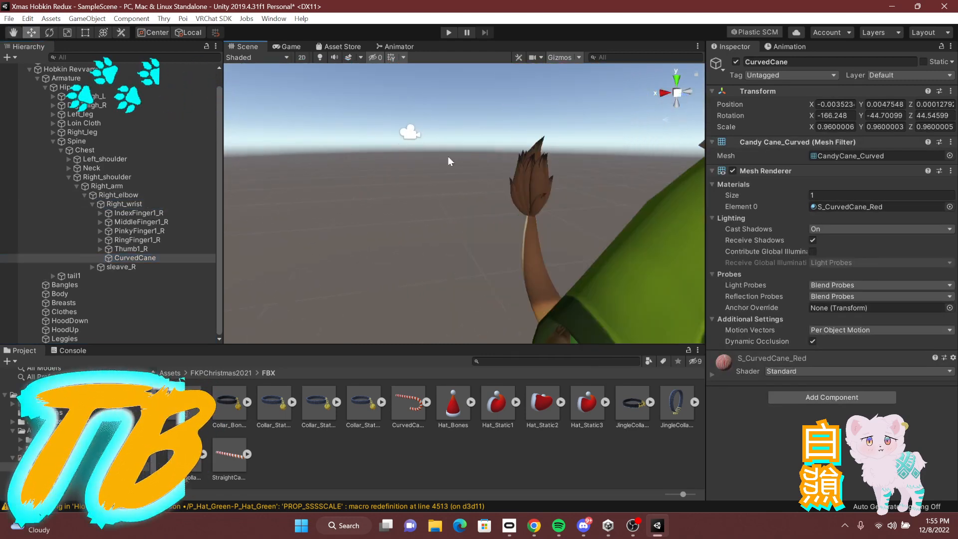
pyautogui.moveTo(448, 159); pyautogui.dragTo(482, 165, button='middle')
pyautogui.moveTo(482, 165); pyautogui.dragTo(539, 181, button='right')
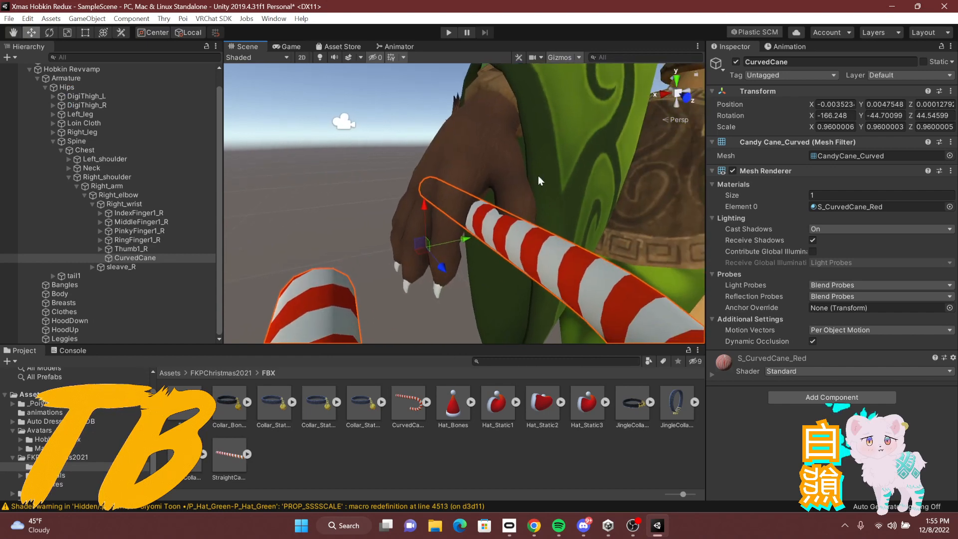
# Step: Inspect the right arm bones from Right_wrist up to Right_shoulder and how the cane sits relative to the hand
pyautogui.click(125, 204)
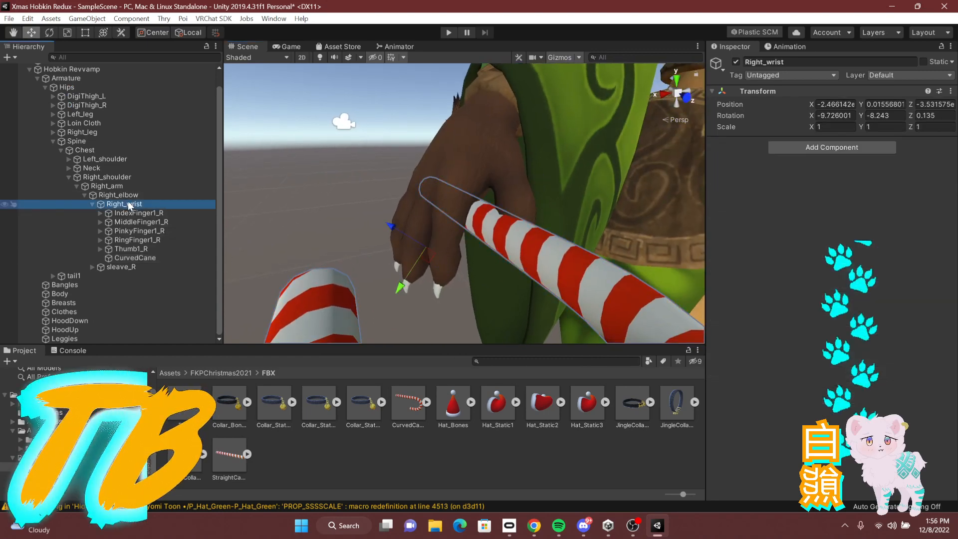
pyautogui.click(115, 191)
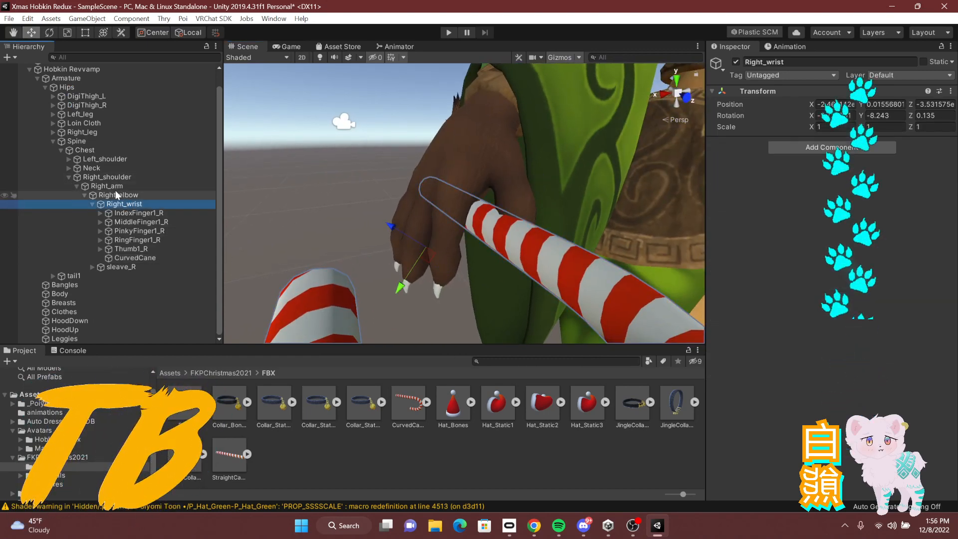
pyautogui.click(117, 184)
pyautogui.click(117, 179)
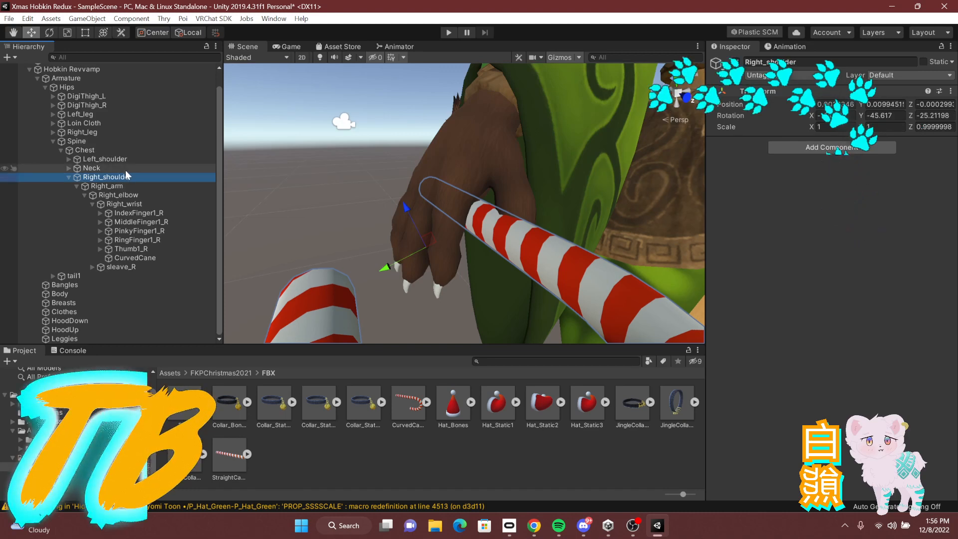
pyautogui.click(125, 170)
pyautogui.click(123, 177)
pyautogui.scroll(-6, 341, 171)
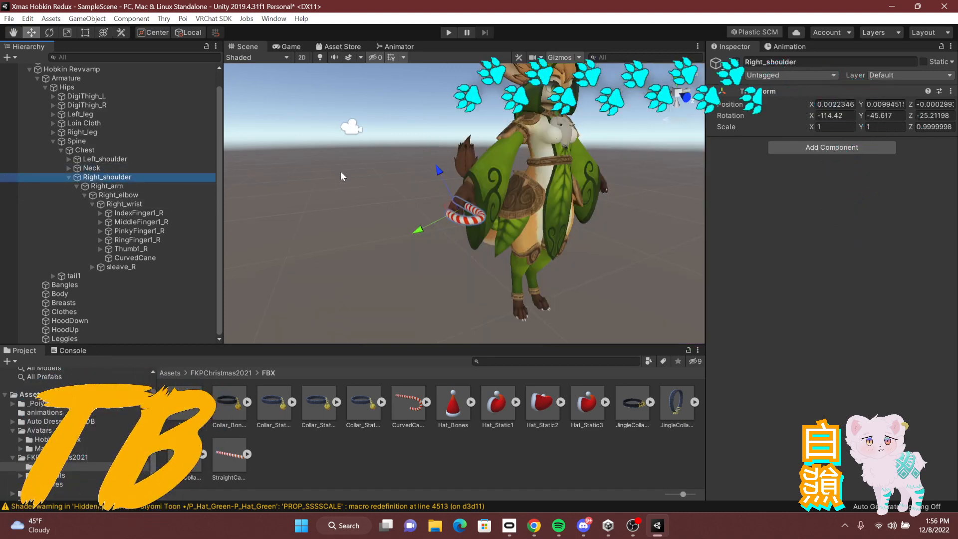
pyautogui.moveTo(341, 172); pyautogui.dragTo(510, 209, button='right')
pyautogui.scroll(10, 486, 196)
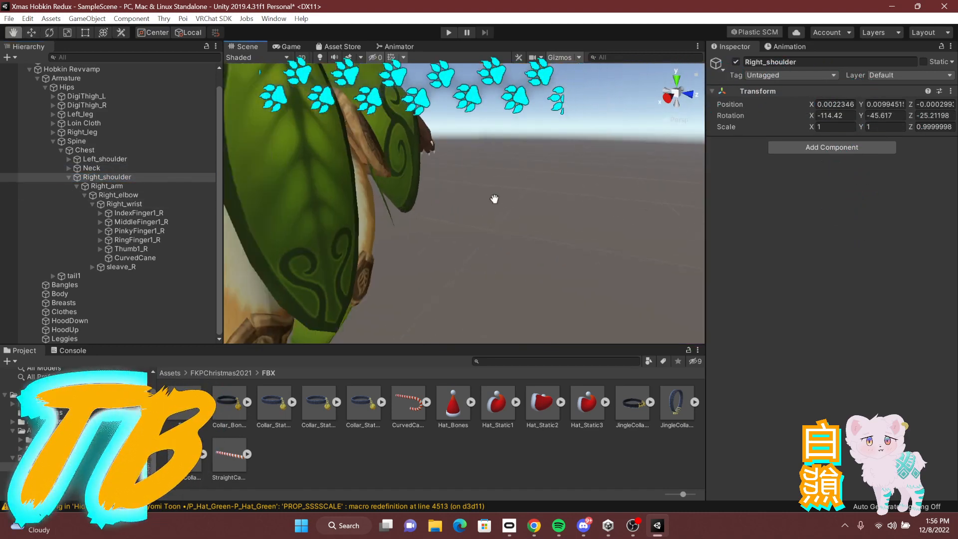
pyautogui.moveTo(196, 274); pyautogui.dragTo(310, 197, button='right')
pyautogui.press('a')
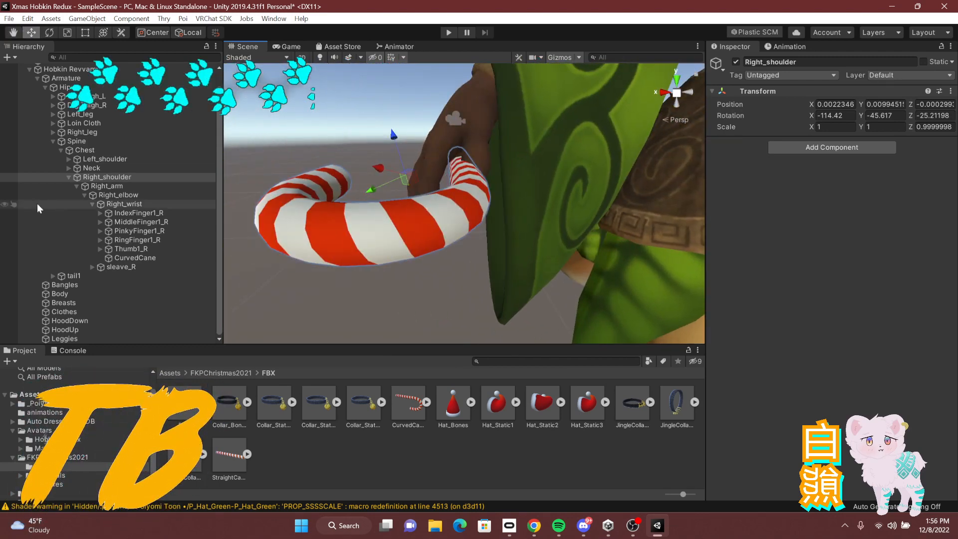
# Step: Remove the Mesh Filter and Mesh Renderer components from CurvedCane, leaving only its Transform
pyautogui.click(133, 258)
pyautogui.rightClick(794, 142)
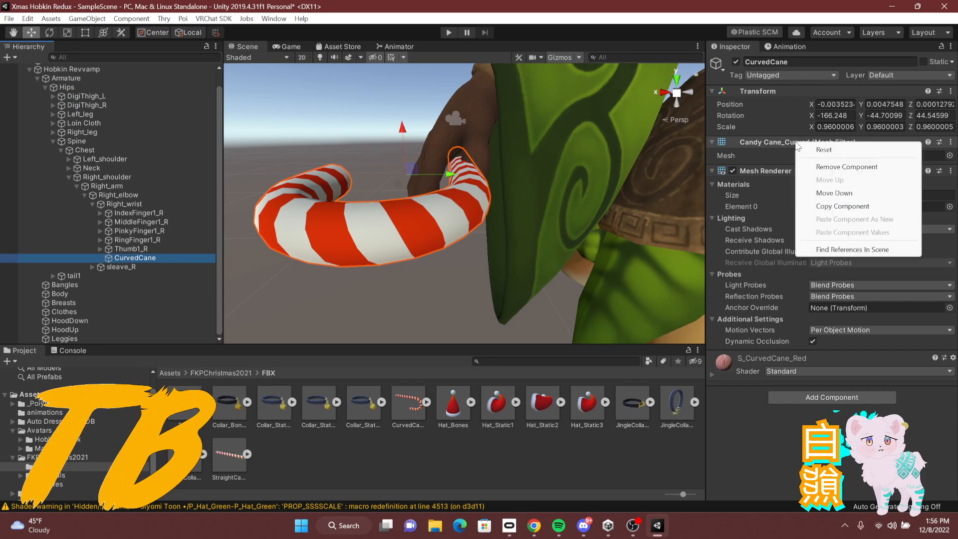
pyautogui.click(792, 142)
pyautogui.rightClick(795, 138)
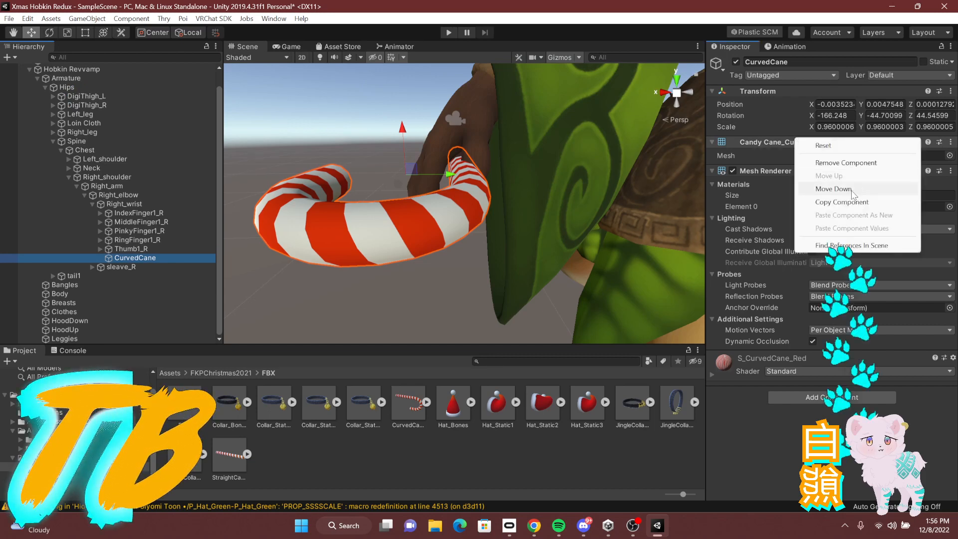
pyautogui.click(809, 163)
pyautogui.rightClick(804, 146)
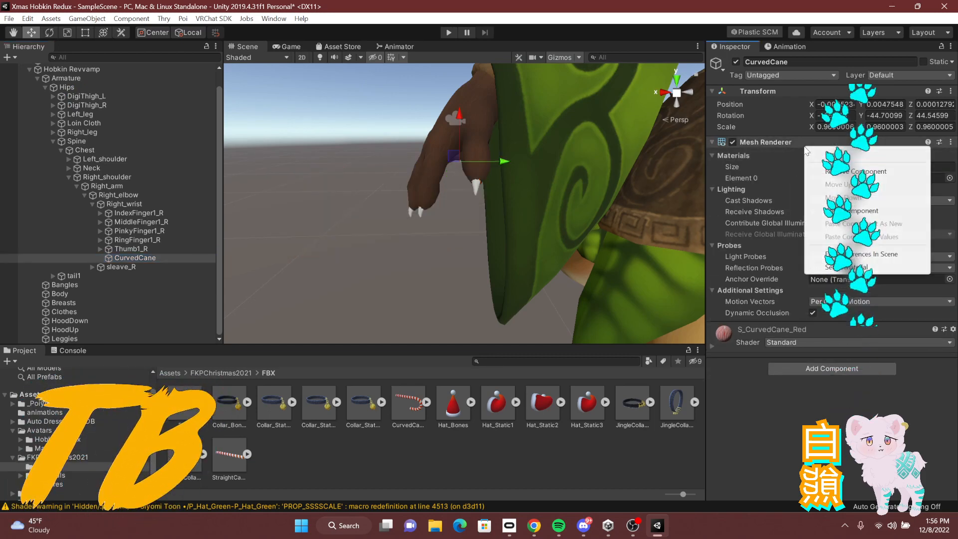
pyautogui.click(843, 172)
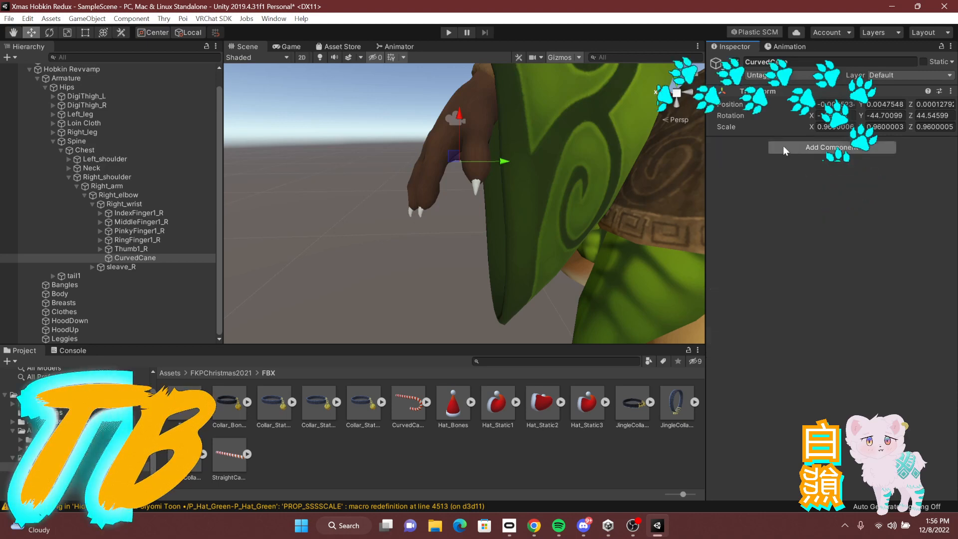
pyautogui.keyDown('alt'); pyautogui.moveTo(493, 160); pyautogui.dragTo(462, 144); pyautogui.keyUp('alt')
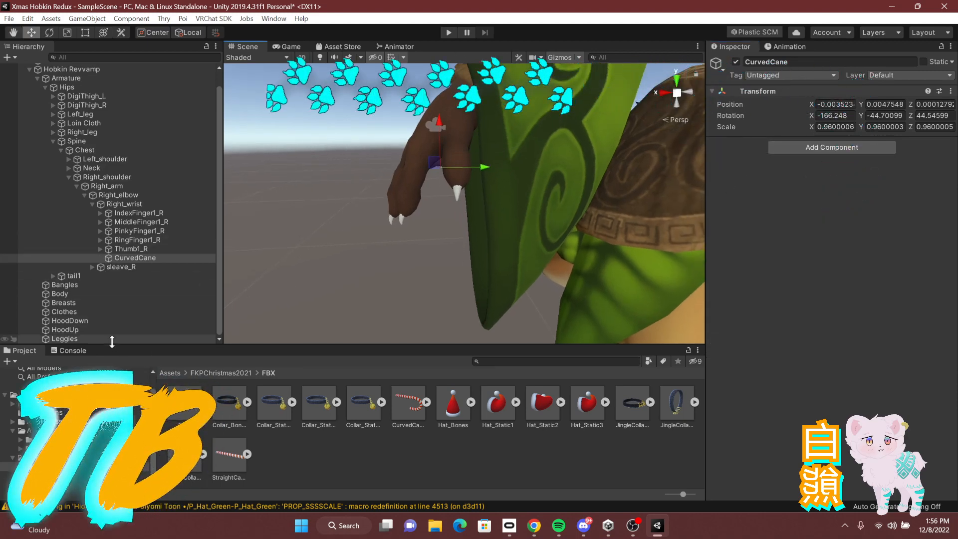
# Step: Create an empty GameObject at the scene root and add a Skinned Mesh Renderer component to it
pyautogui.click(36, 81)
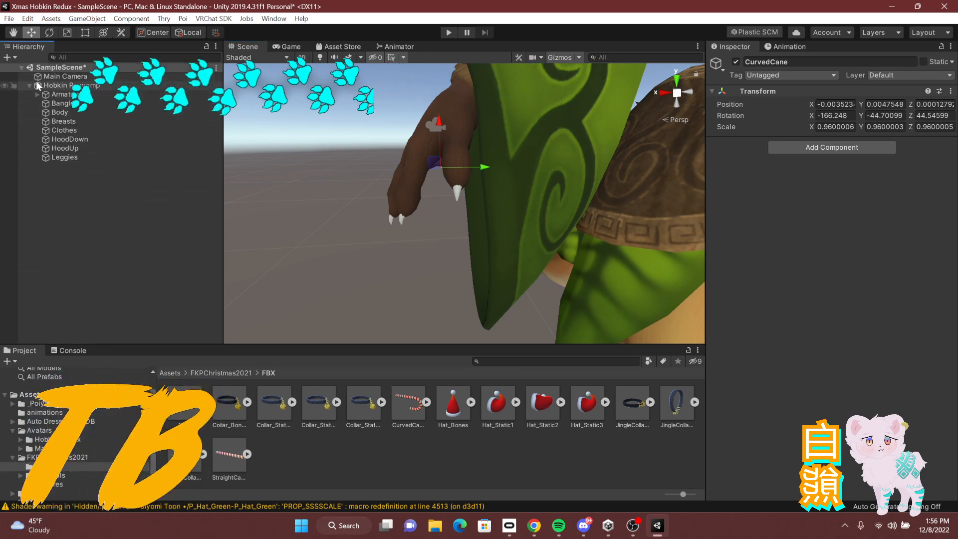
pyautogui.rightClick(82, 179)
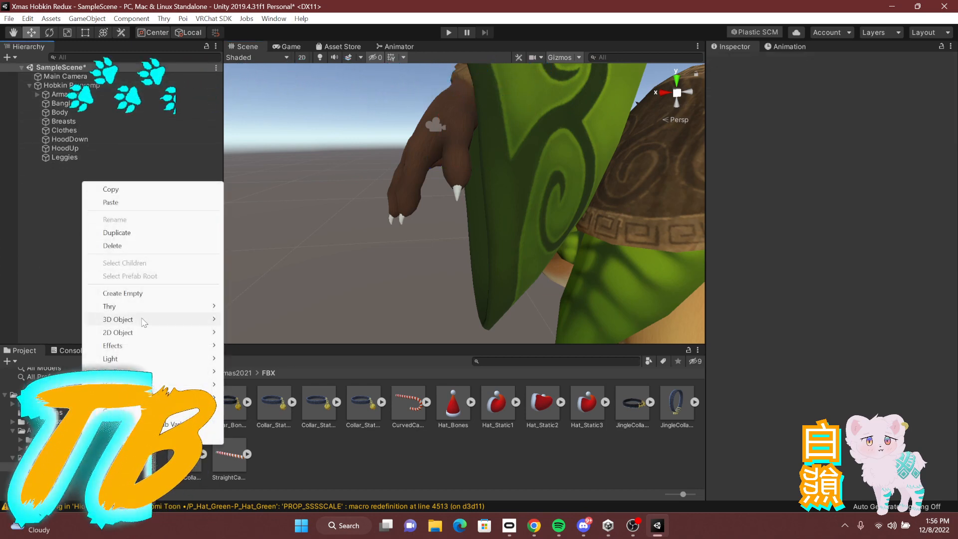
pyautogui.click(166, 292)
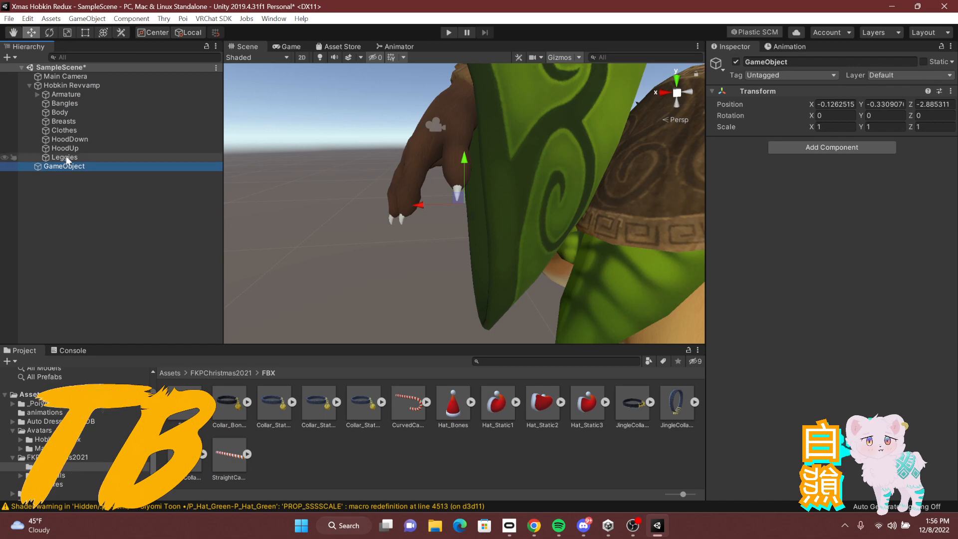
pyautogui.click(789, 145)
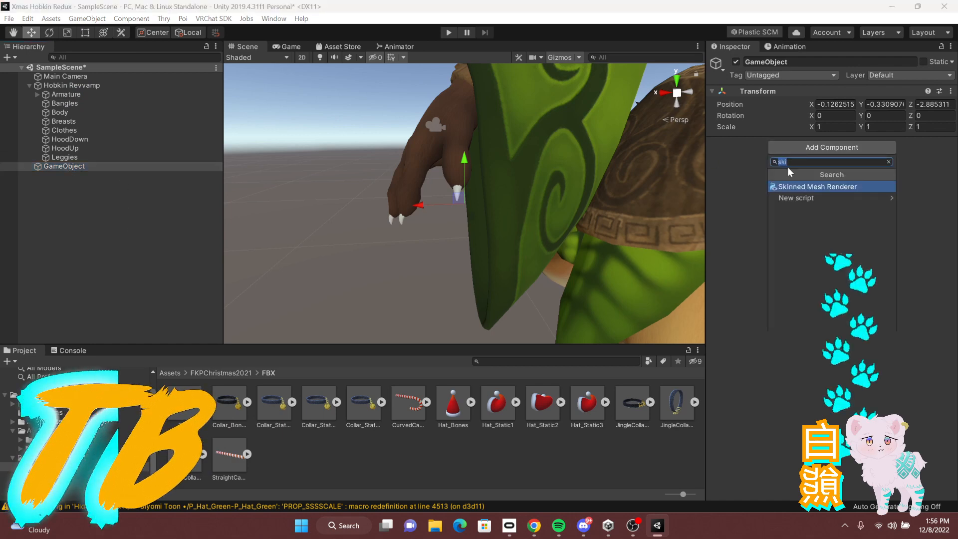
pyautogui.click(821, 189)
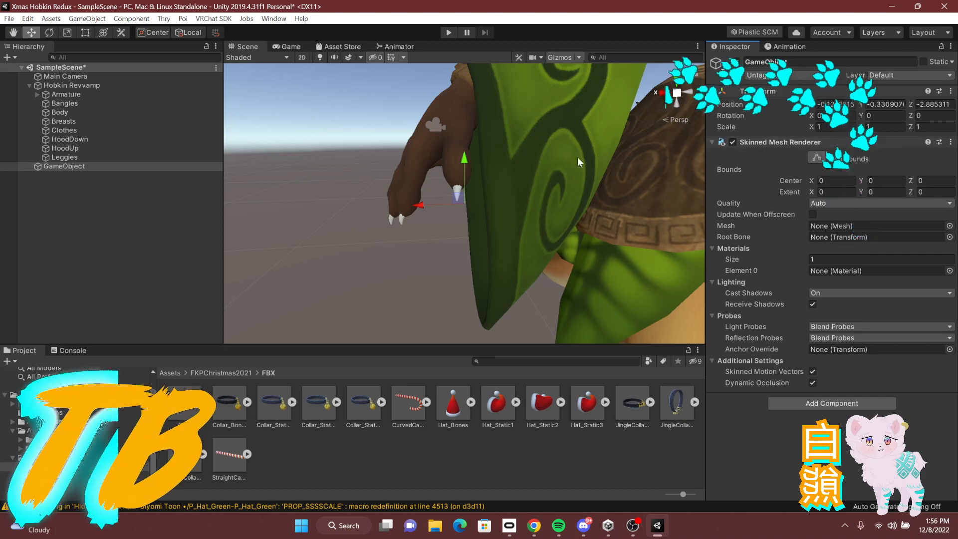
pyautogui.moveTo(509, 183)
pyautogui.mouseDown(button='right')
pyautogui.moveTo(519, 188)
pyautogui.moveTo(523, 178)
pyautogui.mouseUp(button='right')
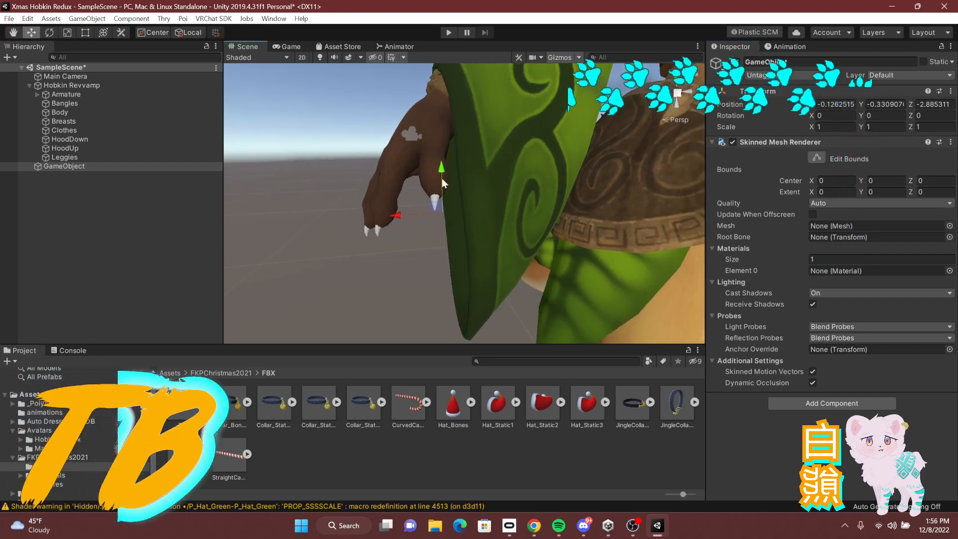
# Step: Assign the CurvedCane object under Right_wrist as the Root Bone of the new GameObject's Skinned Mesh Renderer
pyautogui.click(38, 96)
pyautogui.scroll(-2, 83, 177)
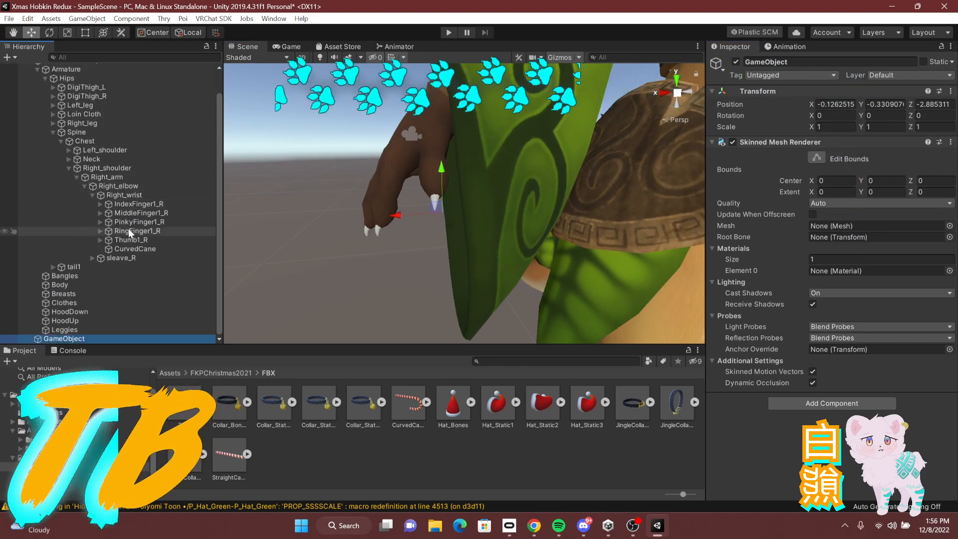
pyautogui.moveTo(139, 252); pyautogui.dragTo(827, 238)
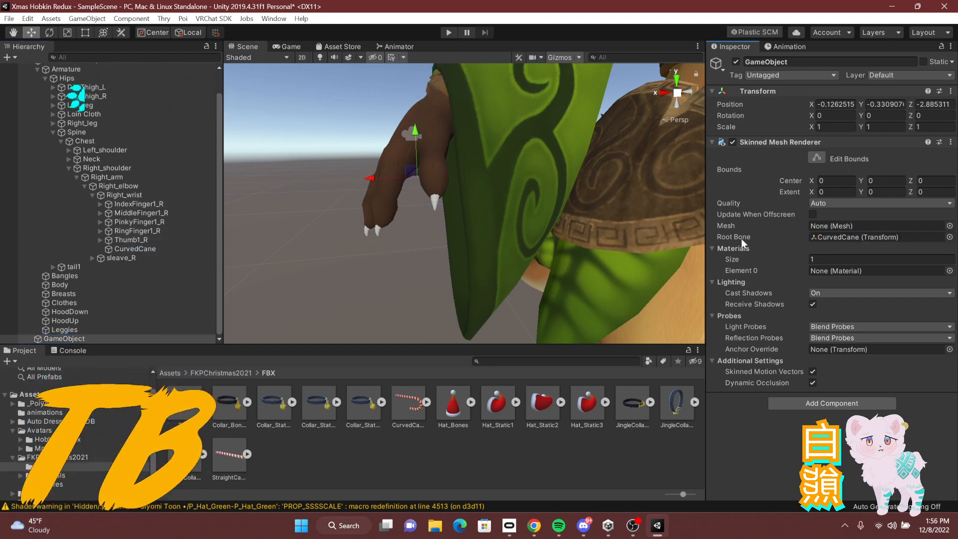
# Step: Set the Skinned Mesh Renderer's mesh to CandyCane_Curved
pyautogui.click(950, 226)
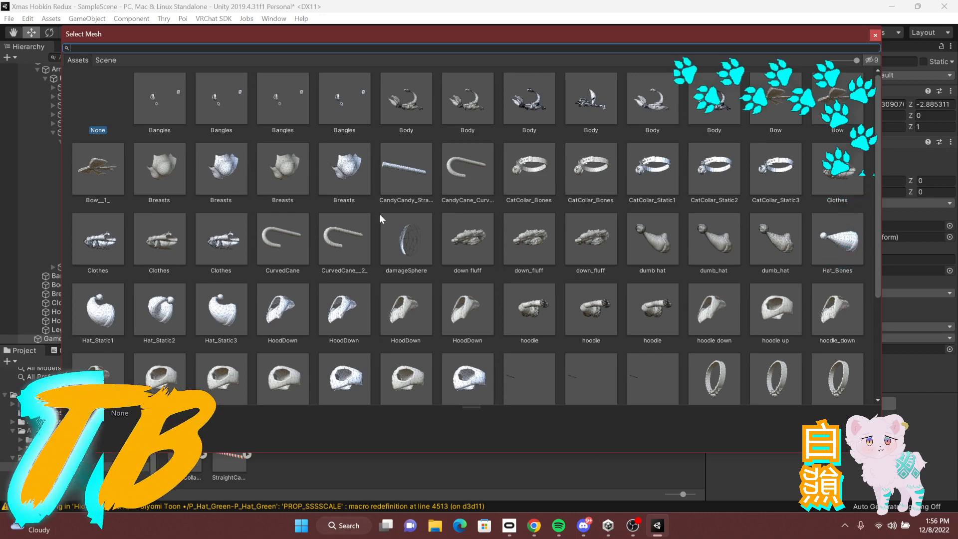
pyautogui.click(457, 181)
pyautogui.doubleClick(458, 177)
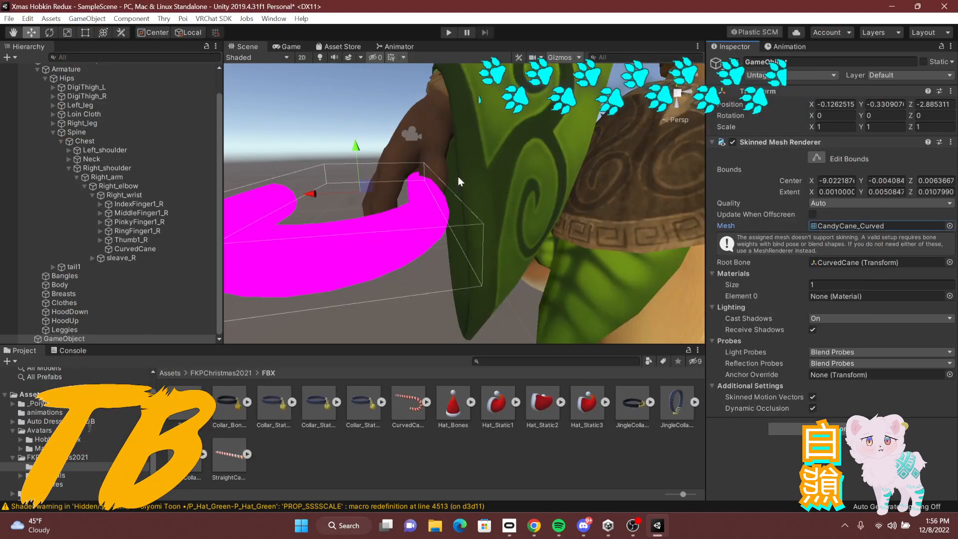
pyautogui.scroll(-5, 509, 214)
pyautogui.scroll(6, 513, 216)
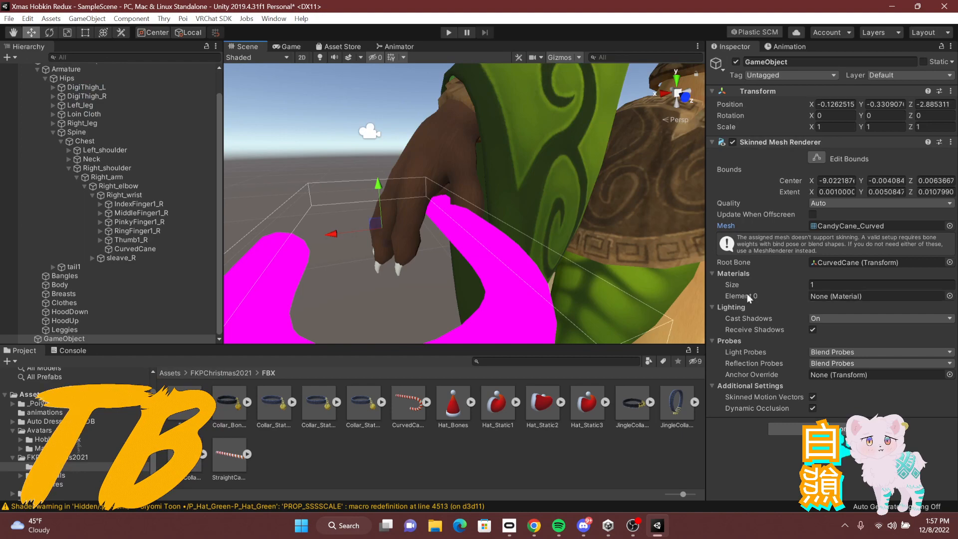
# Step: Assign the green-striped New Material 2 to the cane's Element 0 material slot and check it around the hand
pyautogui.click(950, 296)
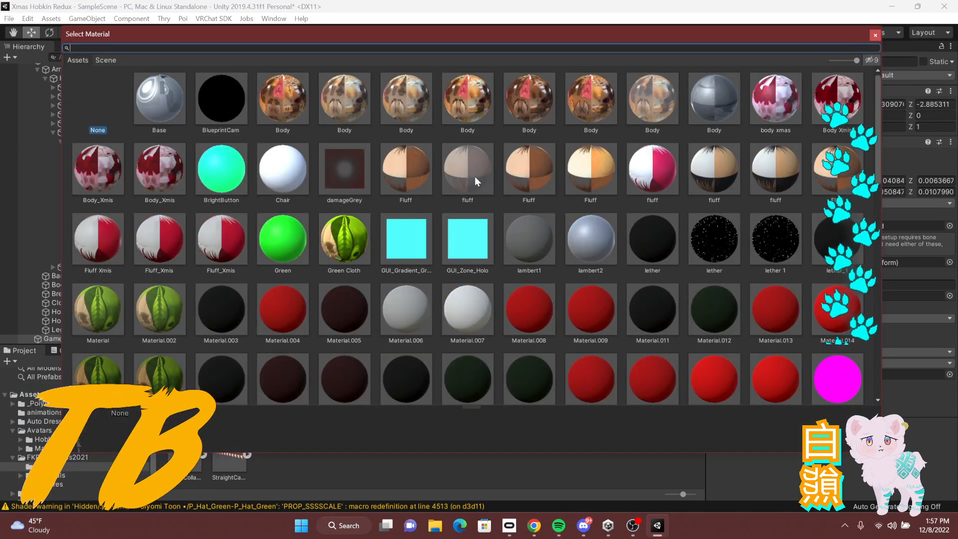
pyautogui.scroll(-10, 567, 219)
pyautogui.scroll(-2, 567, 219)
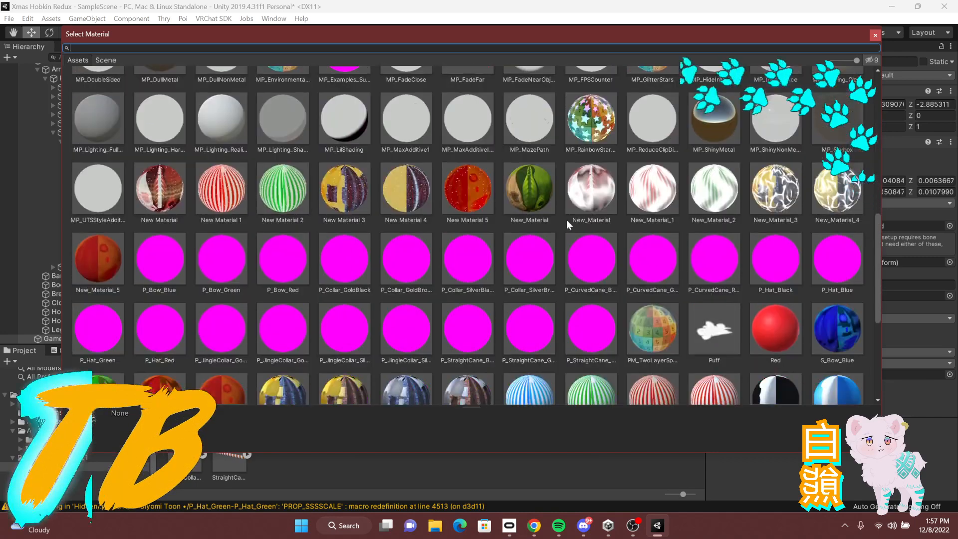
pyautogui.doubleClick(266, 187)
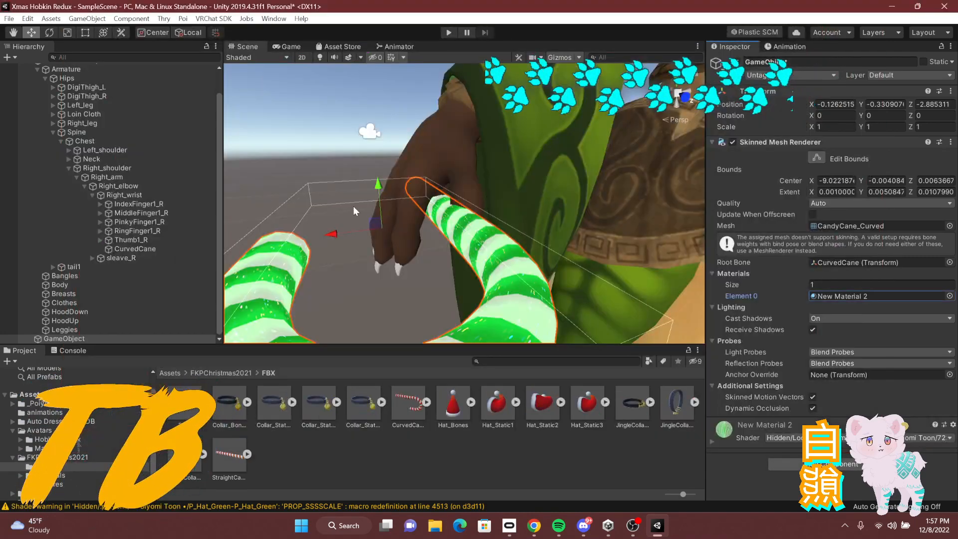
pyautogui.moveTo(378, 210); pyautogui.dragTo(372, 245, button='right')
pyautogui.moveTo(371, 244); pyautogui.dragTo(408, 237, button='middle')
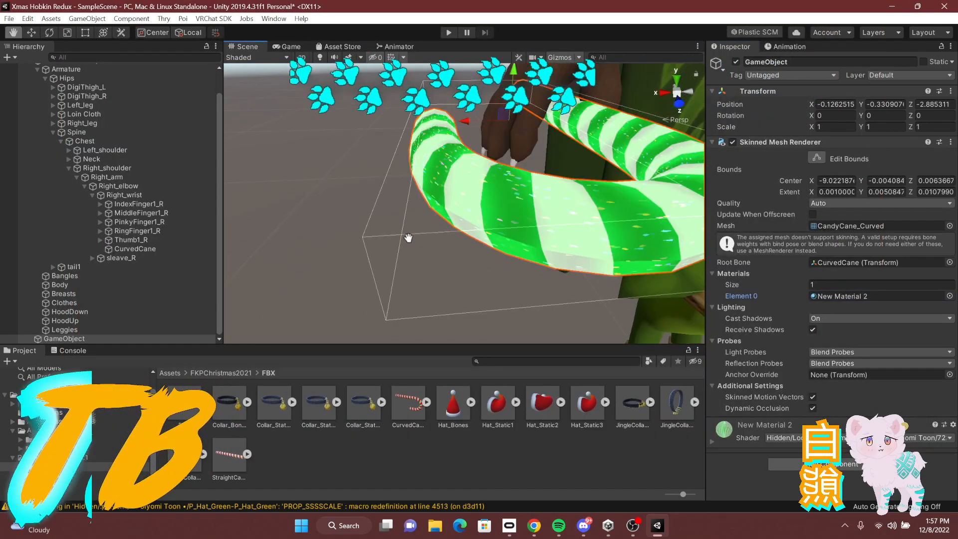
pyautogui.moveTo(408, 238); pyautogui.dragTo(483, 194, button='right')
pyautogui.moveTo(483, 194); pyautogui.dragTo(475, 193, button='middle')
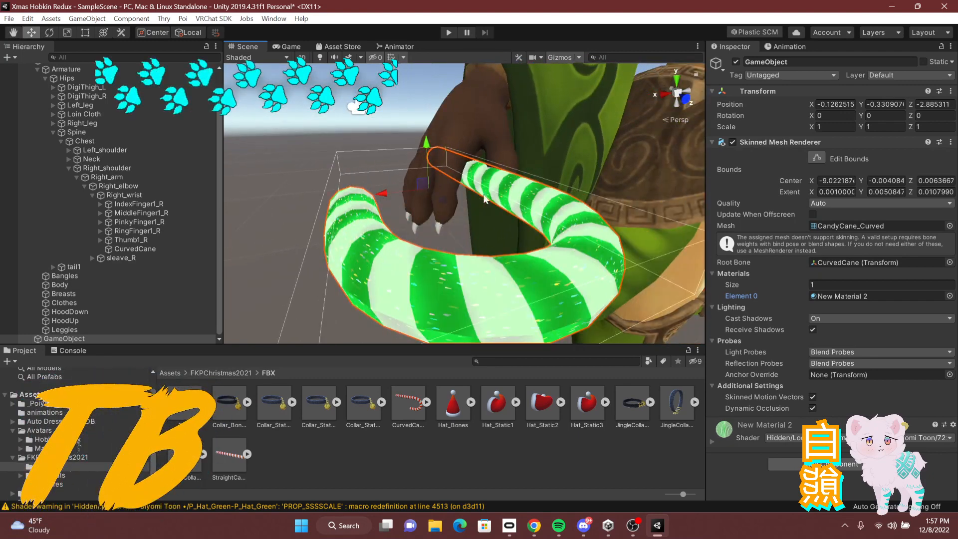
pyautogui.moveTo(382, 215); pyautogui.dragTo(432, 182, button='right')
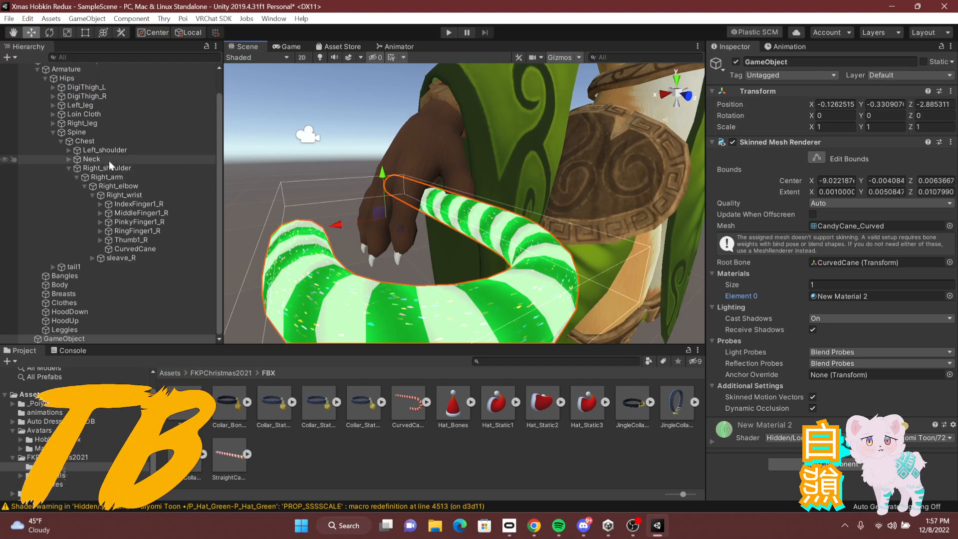
# Step: Examine the green candy cane on the whole avatar and up close, with the Right_arm and Right_shoulder bones selected in turn
pyautogui.click(137, 196)
pyautogui.click(142, 179)
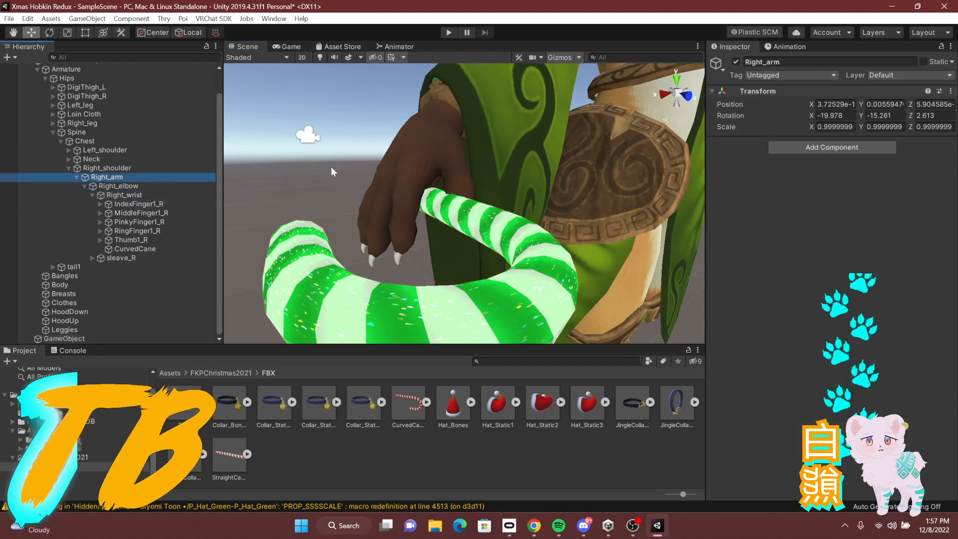
pyautogui.scroll(-10, 409, 167)
pyautogui.moveTo(453, 105); pyautogui.dragTo(476, 169, button='middle')
pyautogui.scroll(5, 476, 170)
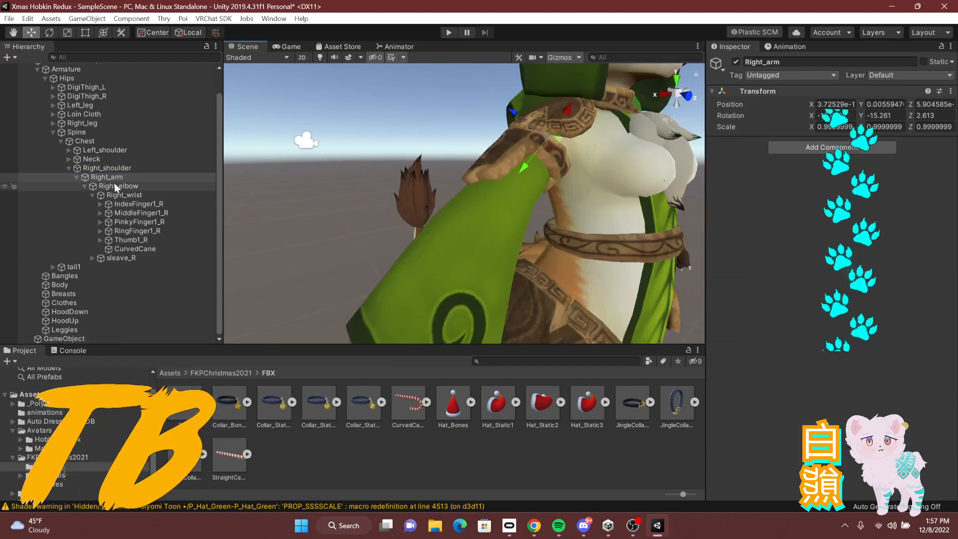
pyautogui.click(126, 171)
pyautogui.scroll(-10, 466, 220)
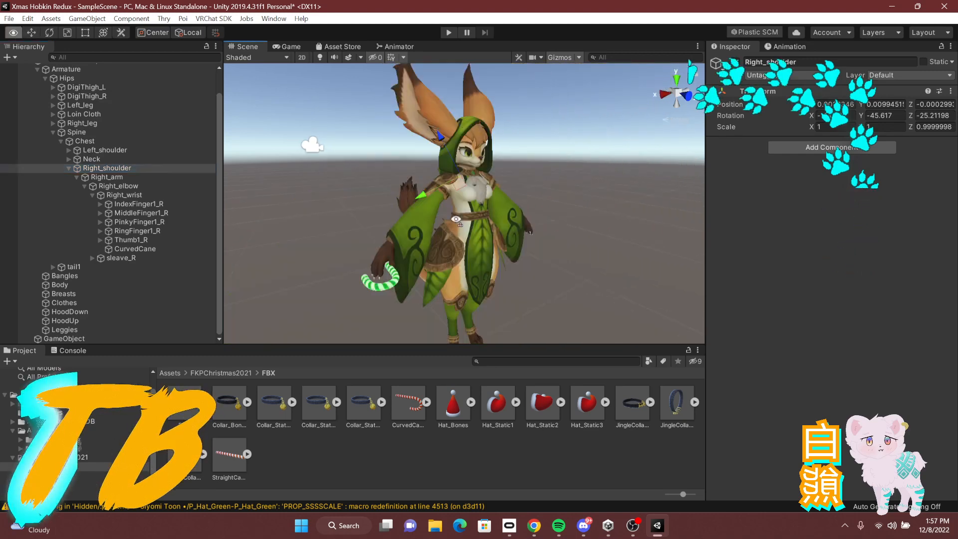
pyautogui.scroll(5, 409, 231)
pyautogui.moveTo(481, 281); pyautogui.dragTo(475, 252, button='middle')
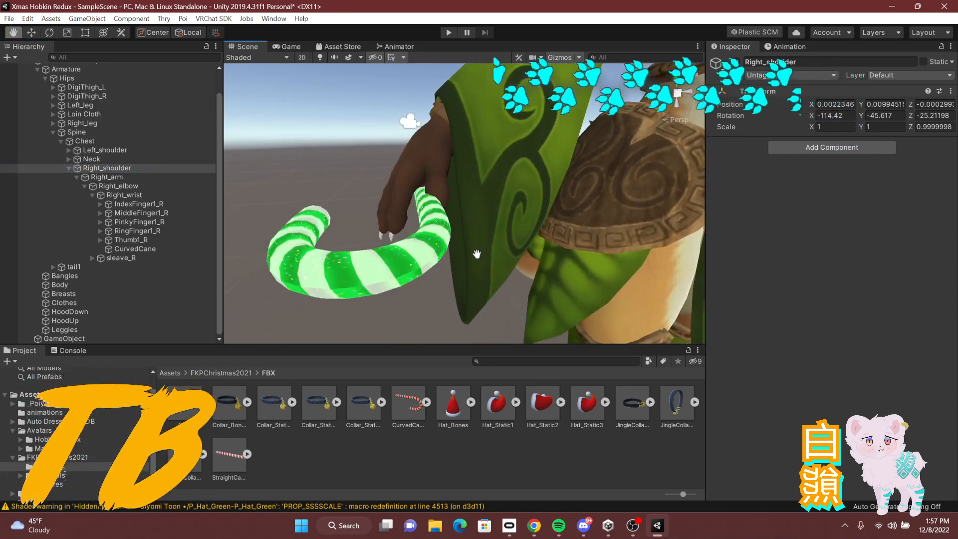
pyautogui.scroll(1, 523, 255)
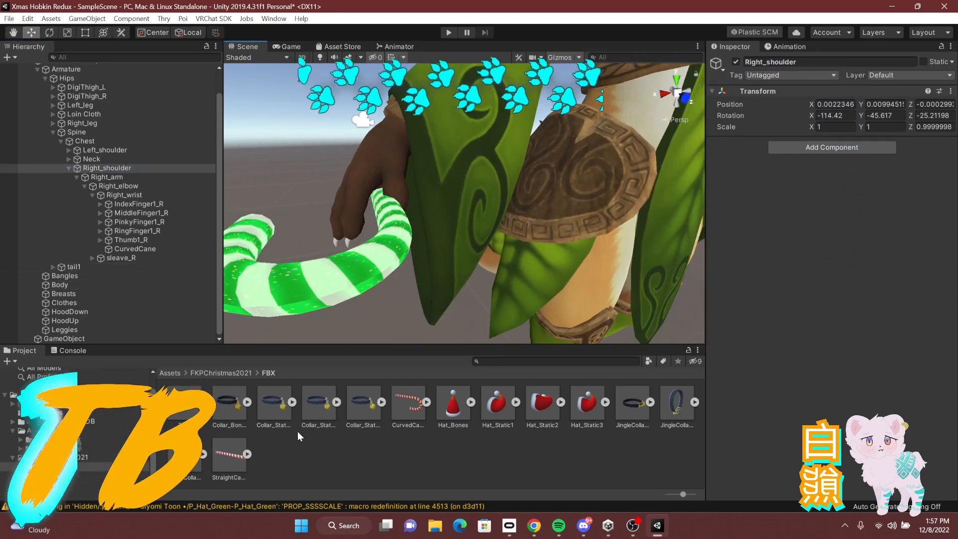
pyautogui.scroll(-10, 390, 276)
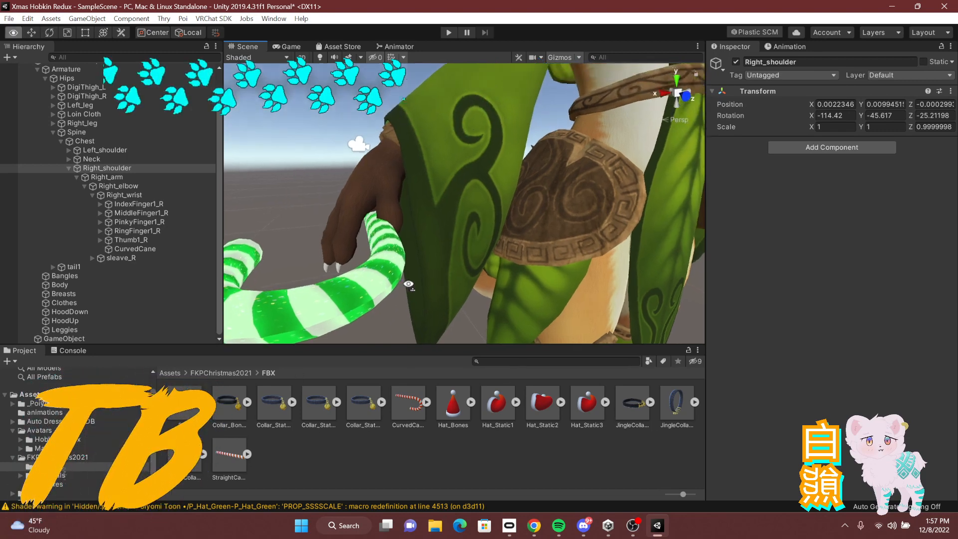
pyautogui.scroll(3, 456, 270)
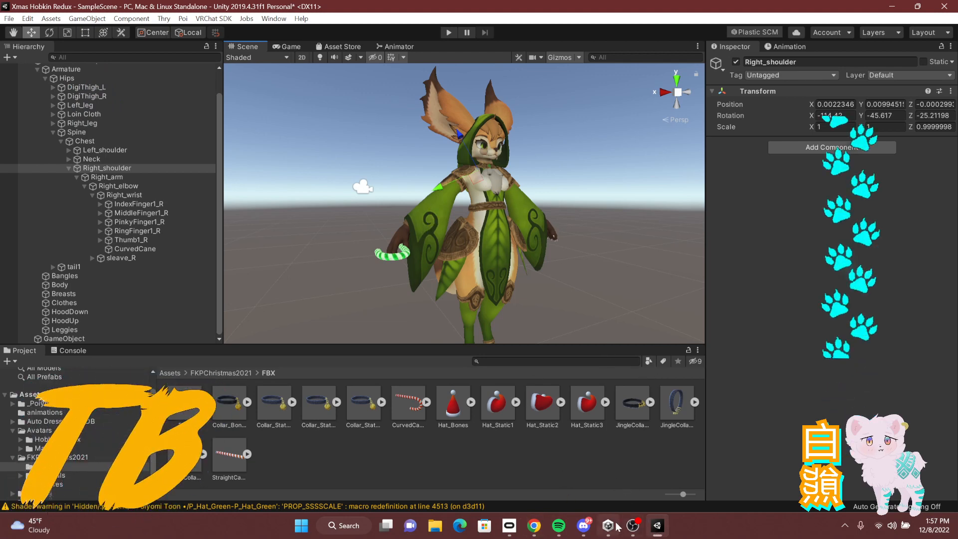
pyautogui.moveTo(504, 286); pyautogui.dragTo(517, 265, button='middle')
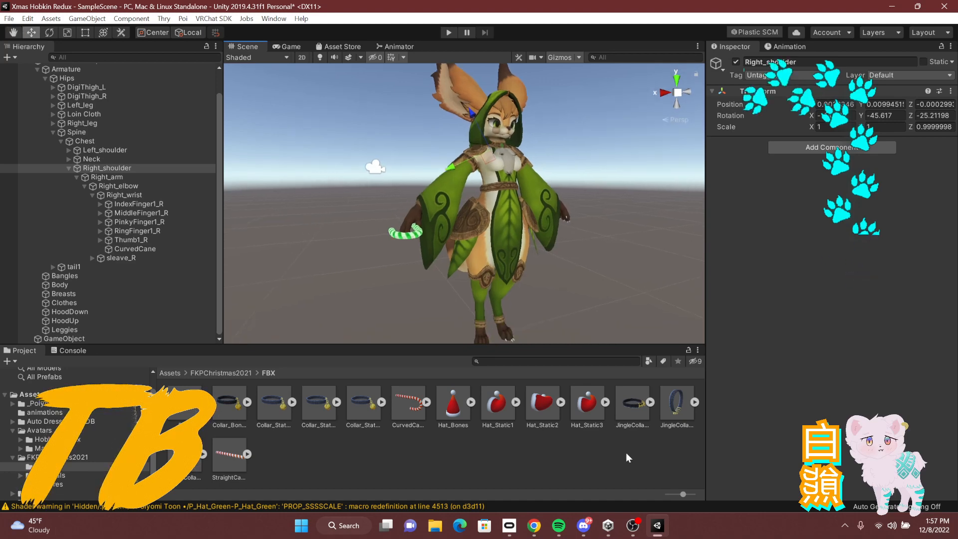
pyautogui.click(633, 532)
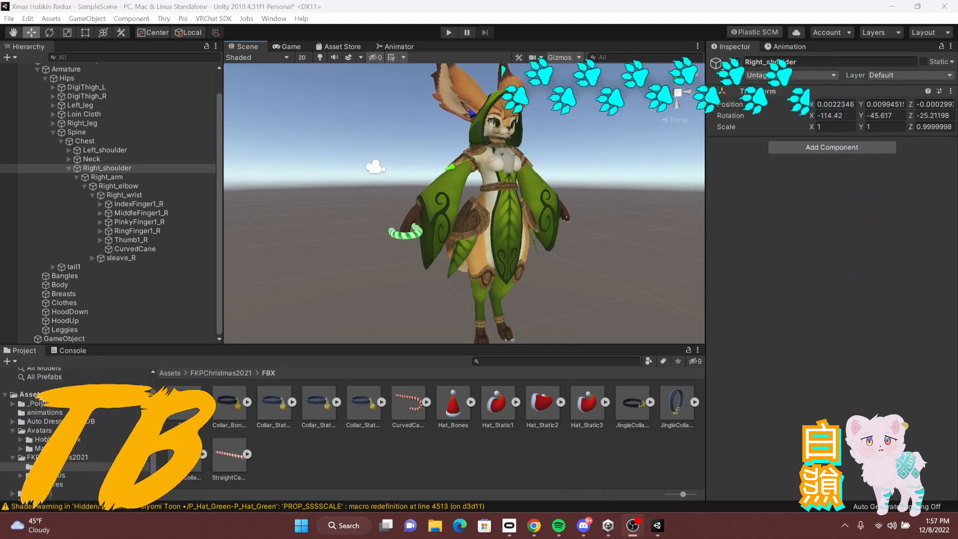